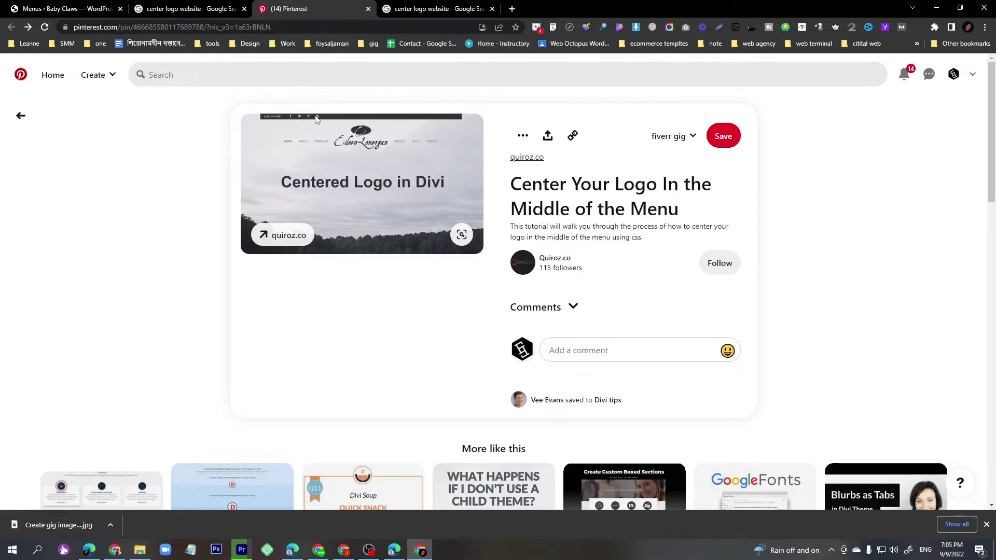
Switch to the WordPress admin of Baby Claws and review the list of all site pages.
click(57, 10)
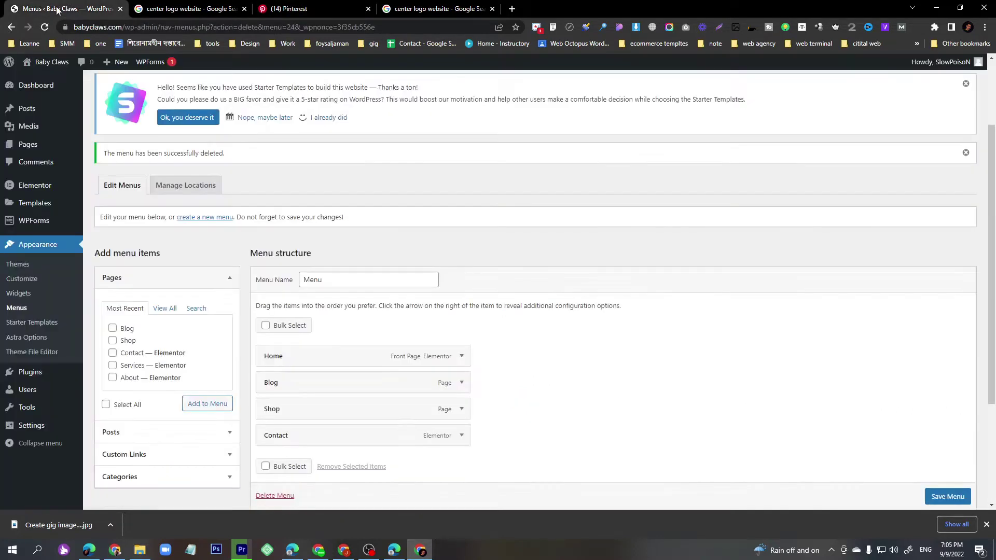
mouse_move(28, 147)
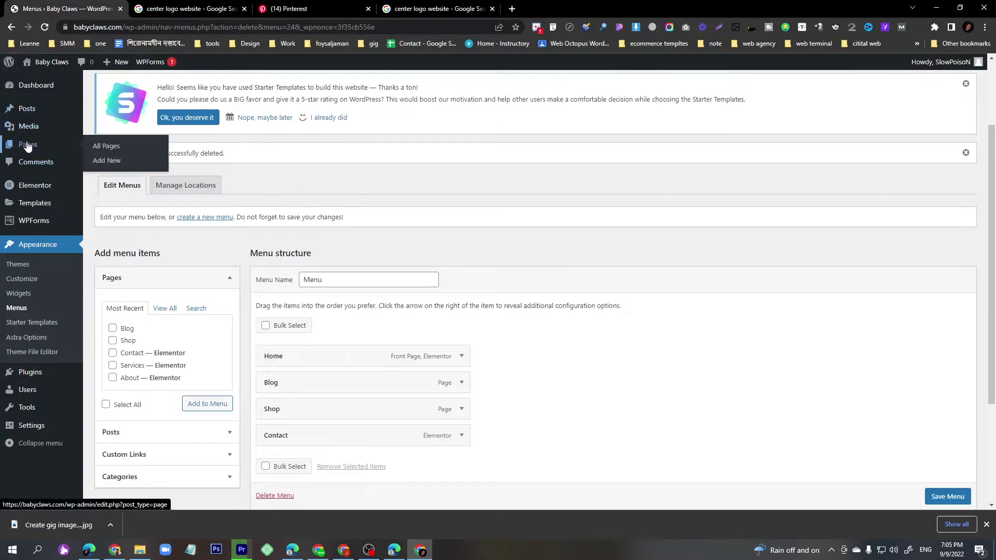
click(121, 147)
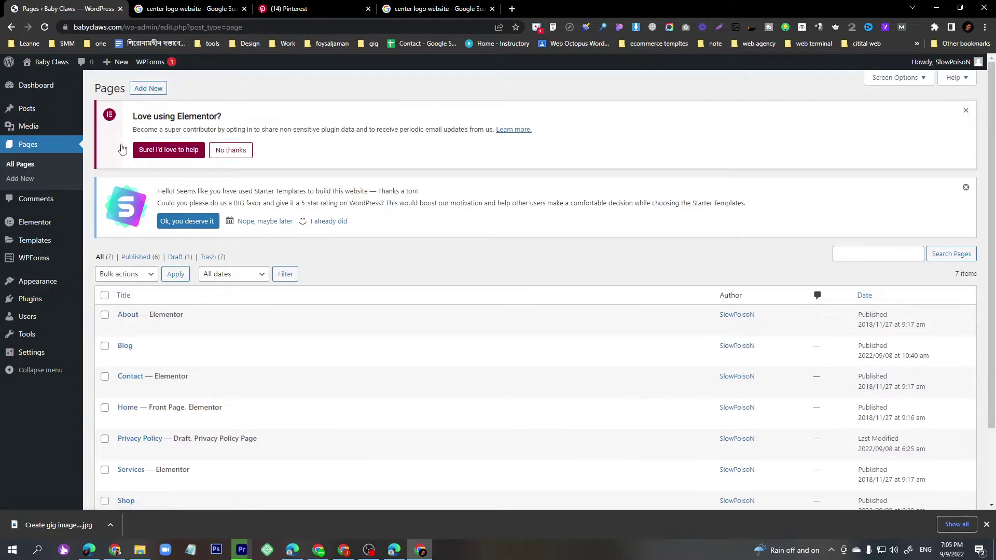
scroll(129, 301, down, 2)
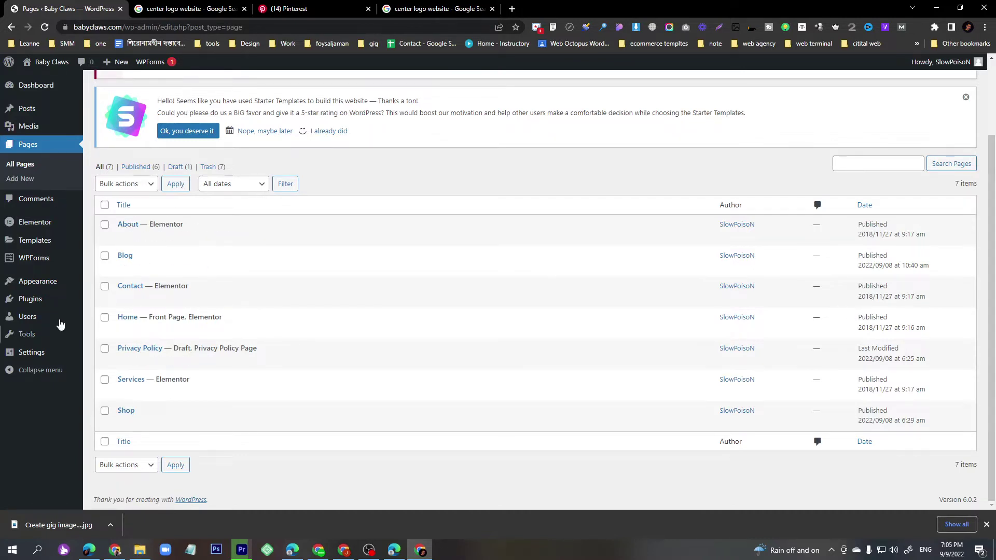
Open the site's navigation menus and permanently delete the existing menu named "Menu".
mouse_move(31, 303)
scroll(398, 163, up, 3)
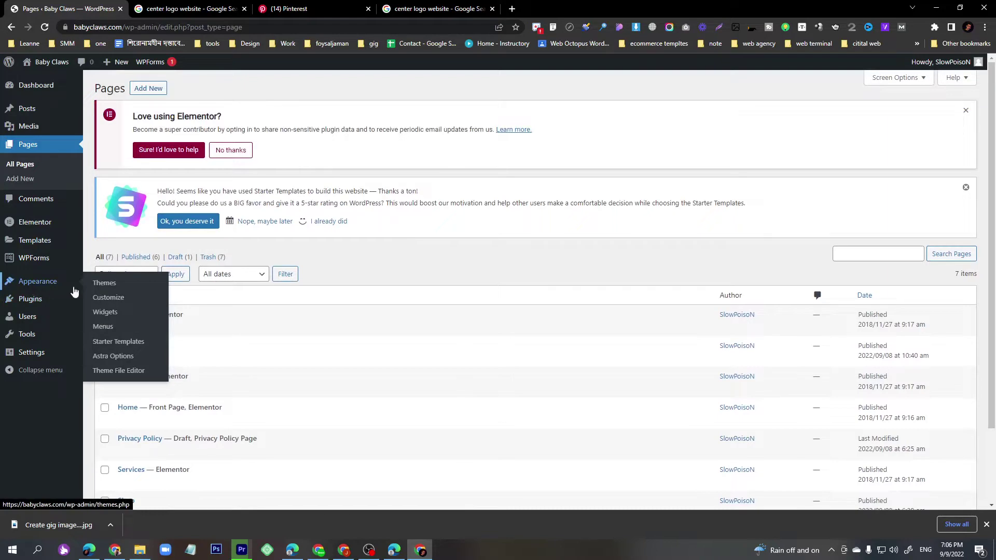
click(99, 330)
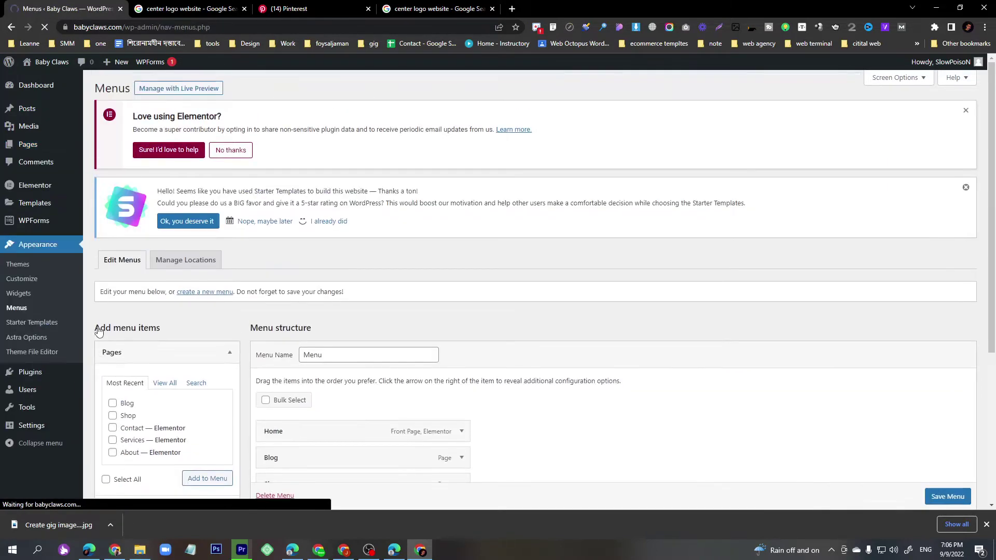
scroll(342, 286, down, 3)
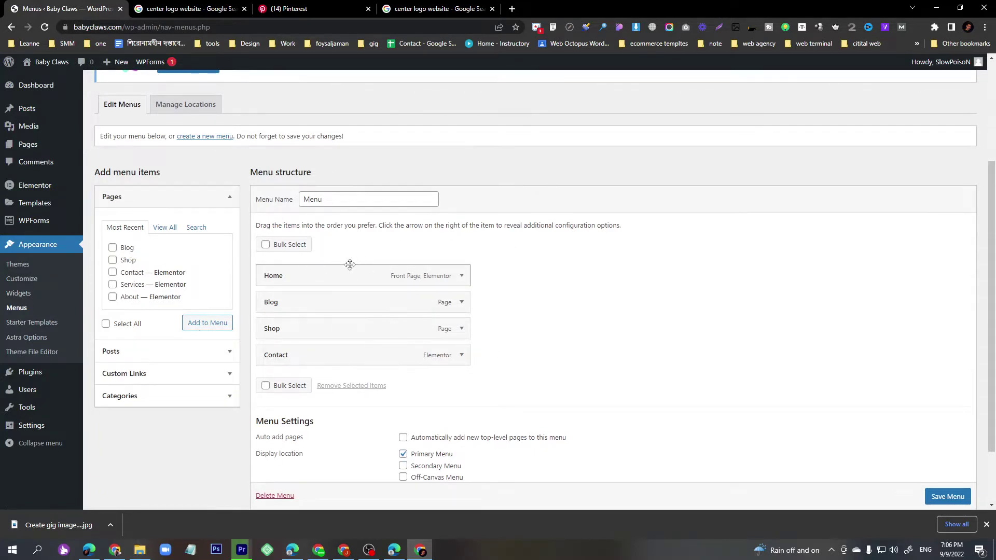
scroll(356, 349, down, 3)
click(283, 451)
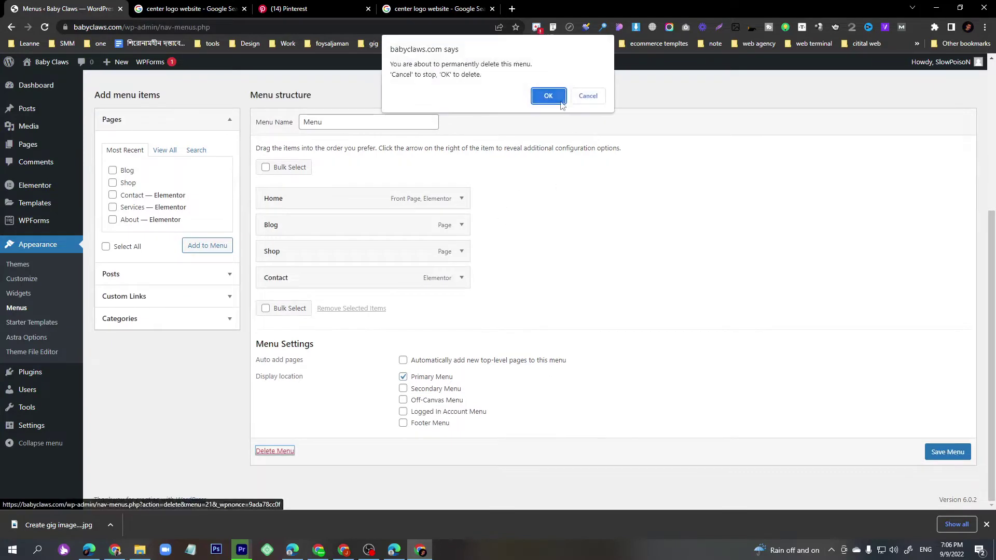
click(549, 96)
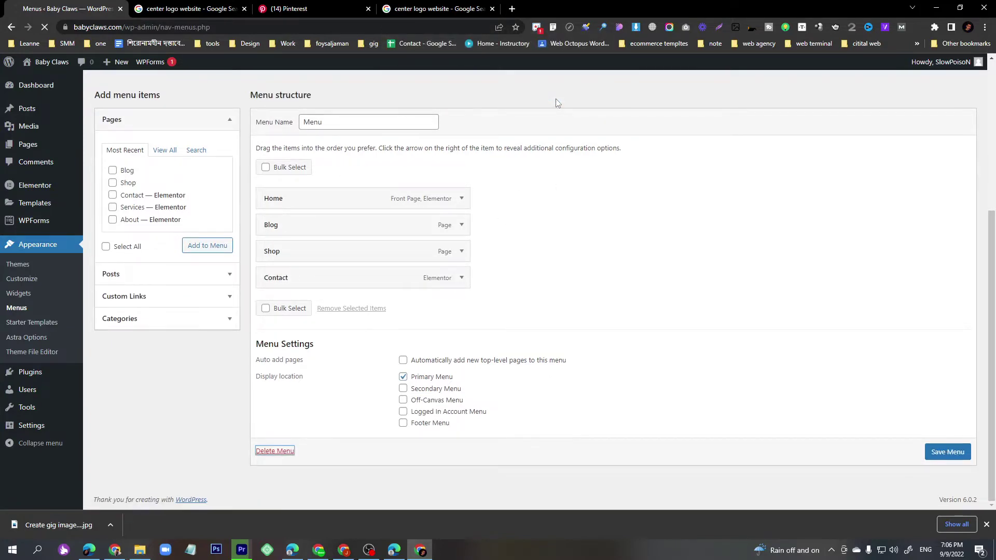
Create a navigation menu named "main menu" with Primary Menu as its display location.
scroll(439, 353, down, 2)
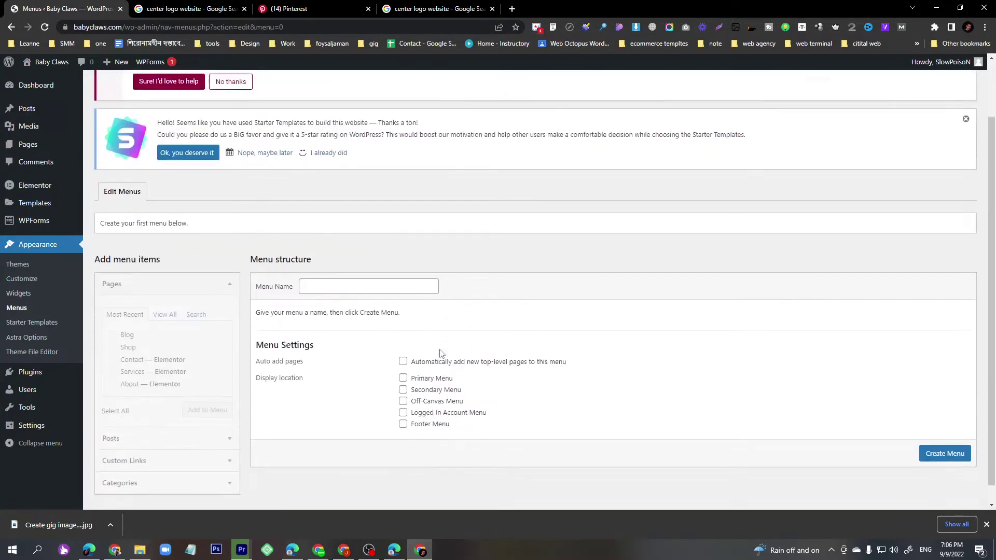
click(311, 267)
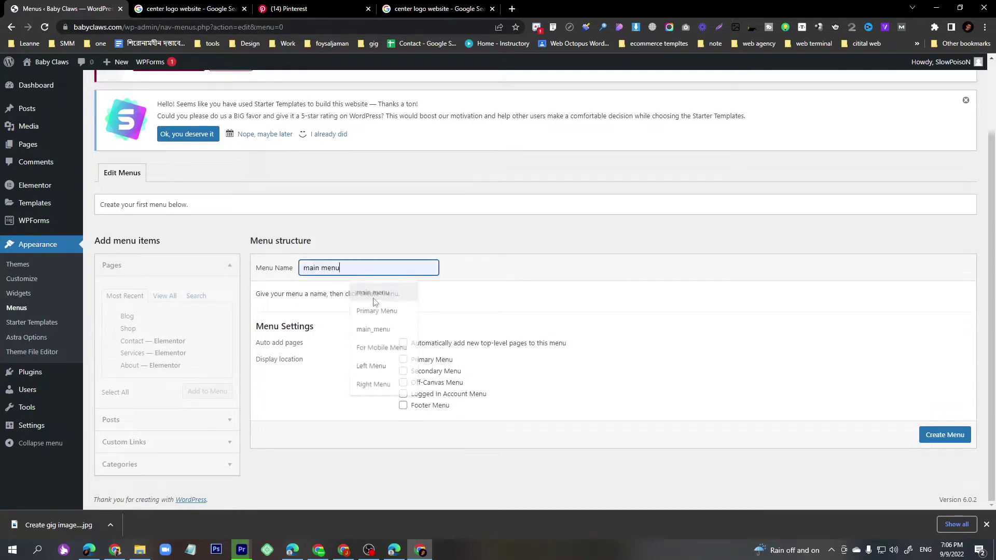
click(373, 295)
click(404, 360)
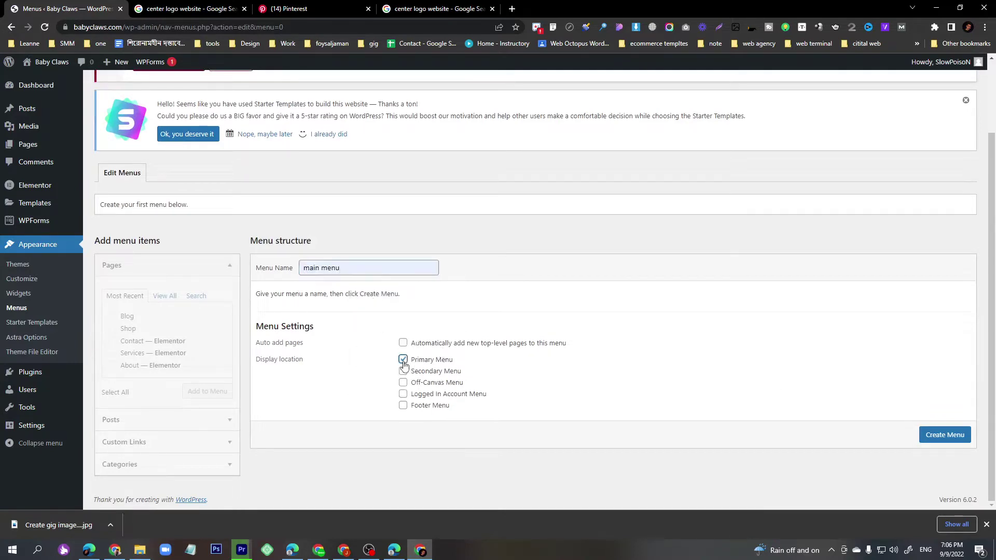
click(955, 435)
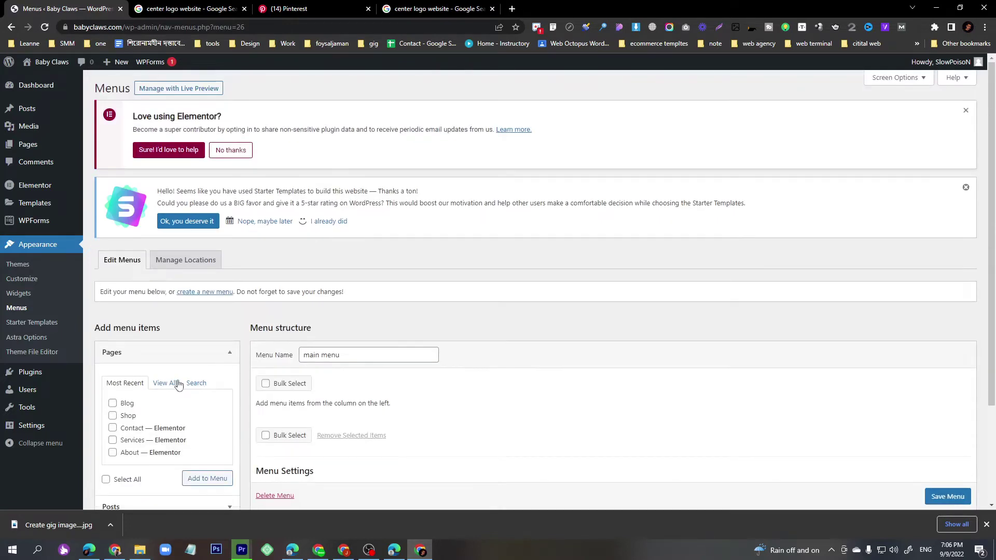
Add the Home, About, Blog and Shop pages to "main menu" and save it.
click(172, 385)
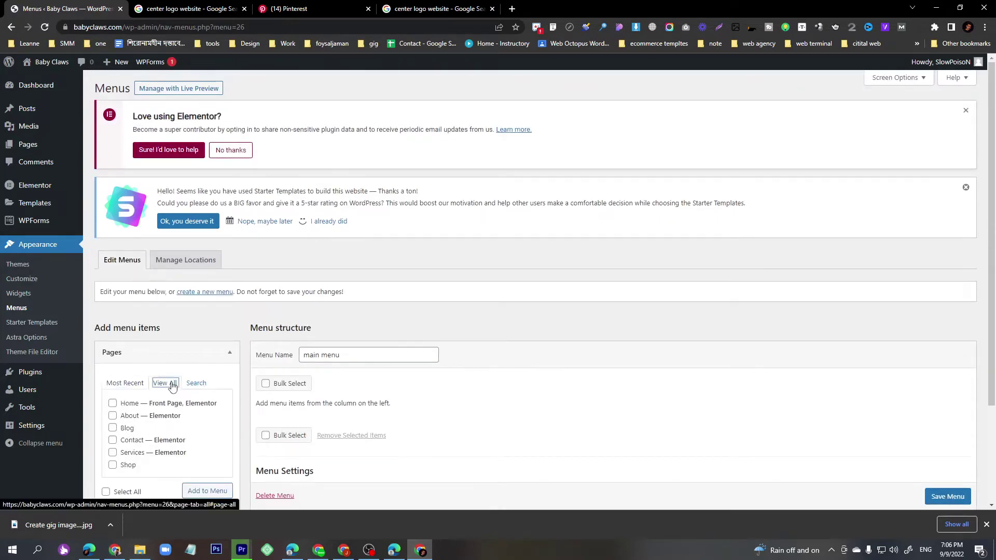
click(113, 403)
click(113, 428)
scroll(113, 433, down, 1)
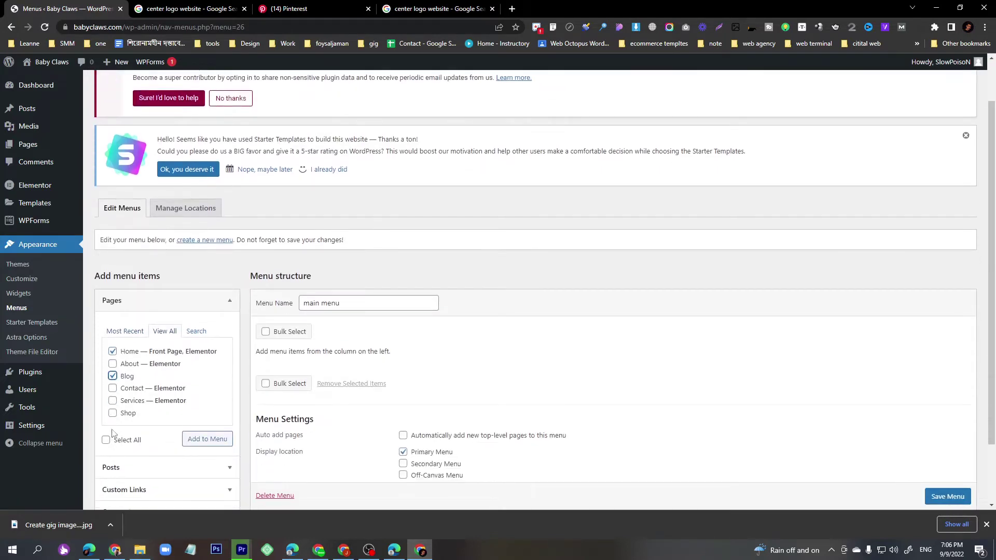
click(113, 363)
click(113, 413)
click(208, 440)
scroll(314, 407, down, 2)
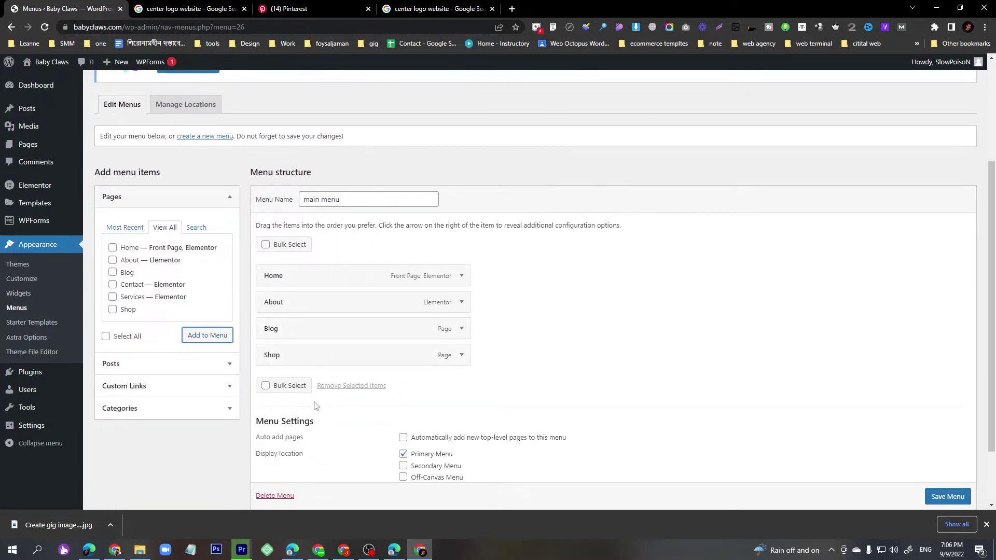
mouse_move(298, 355)
mouse_down()
mouse_move(298, 325)
mouse_move(304, 359)
mouse_up()
click(940, 499)
scroll(940, 499, down, 1)
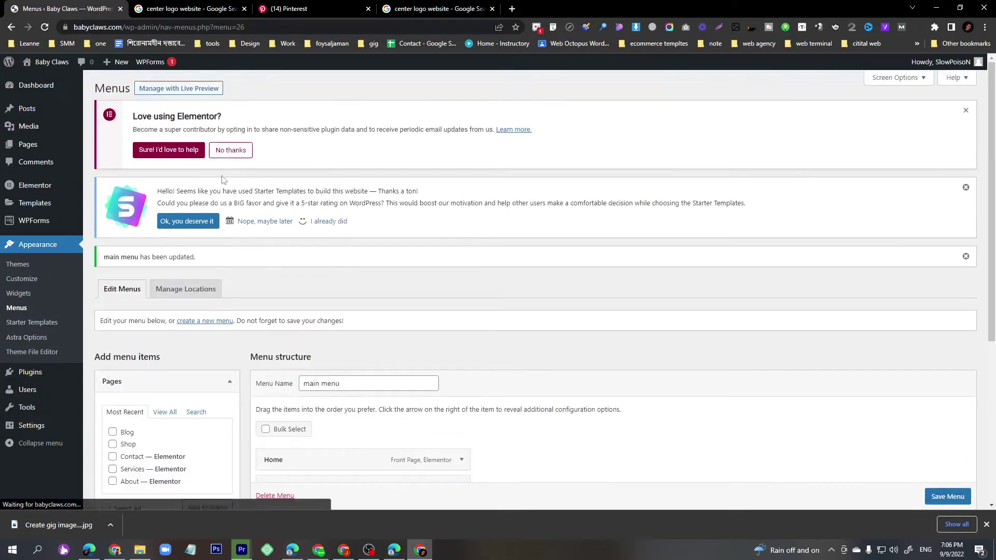
Check the centered-logo reference on Pinterest and create another WordPress menu named "left menu".
click(289, 9)
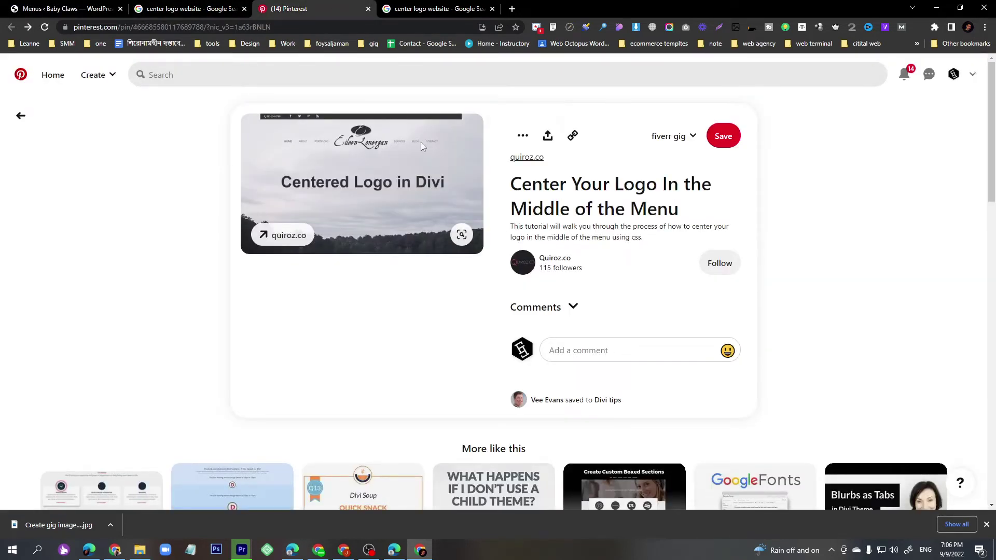
click(68, 9)
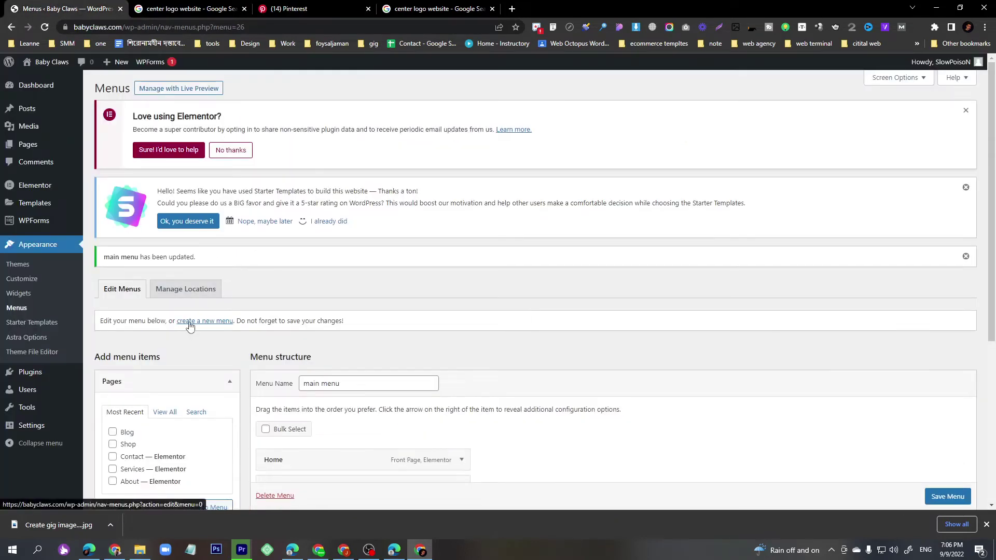
click(210, 326)
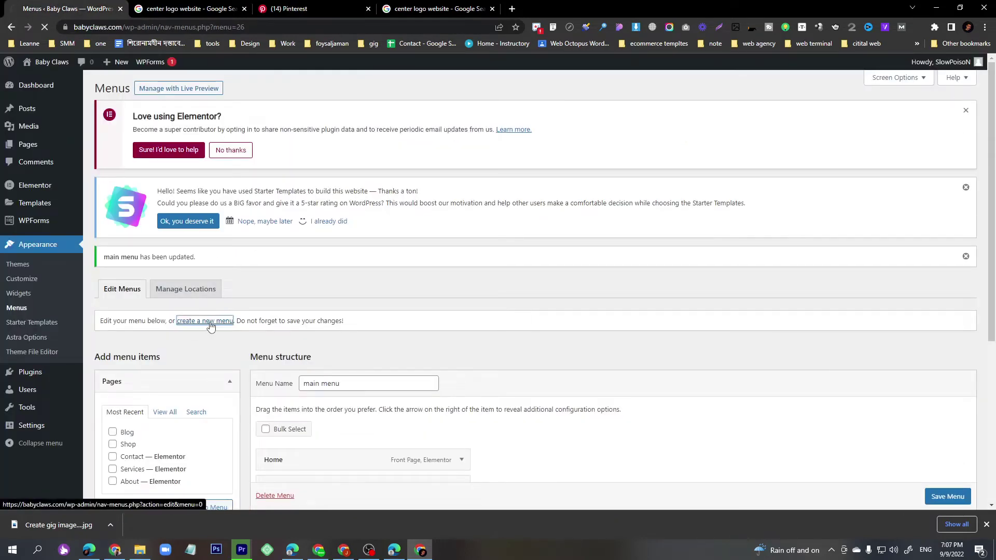
click(341, 355)
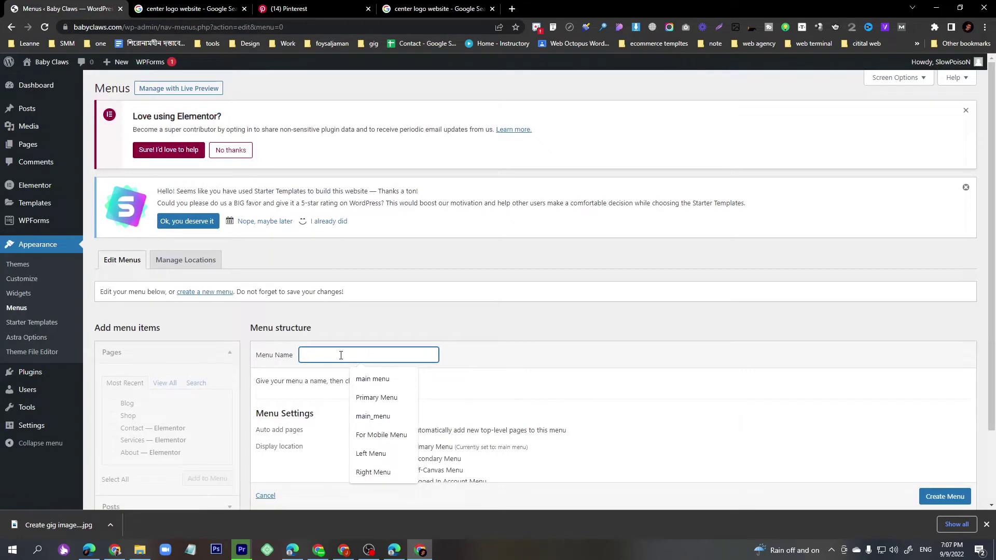
text(left menu)
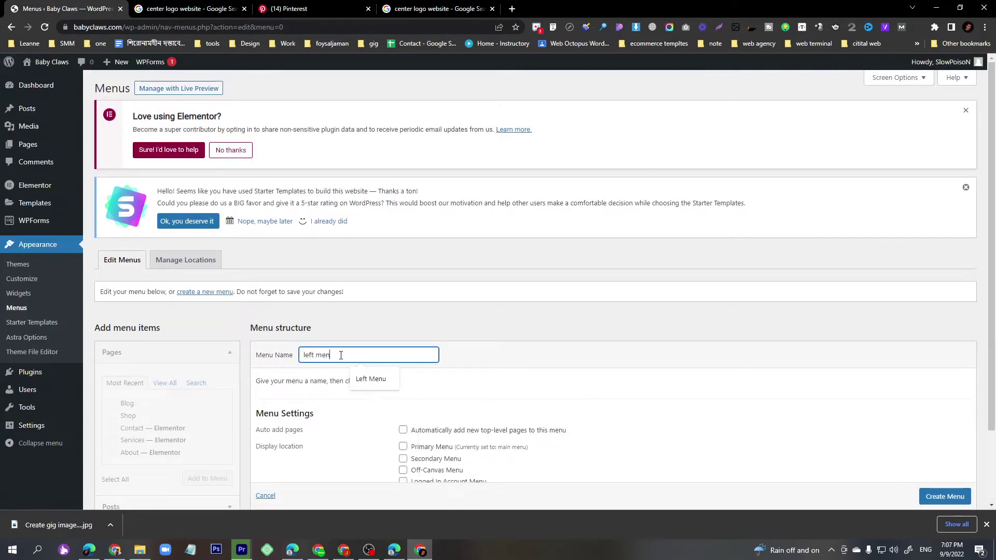
scroll(944, 487, down, 1)
click(945, 491)
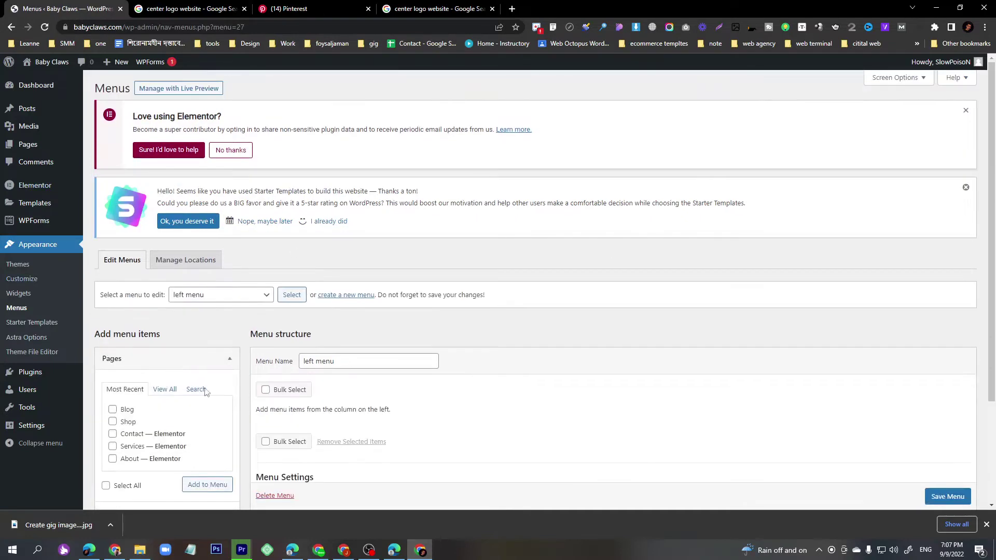
Add the Home and Blog pages to "left menu" and save it.
click(164, 389)
scroll(163, 393, down, 1)
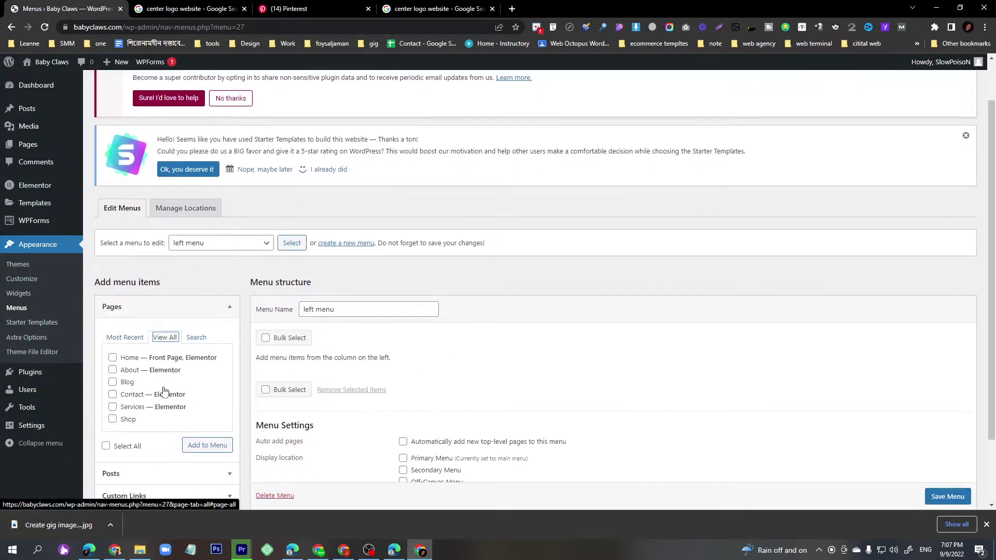
click(112, 358)
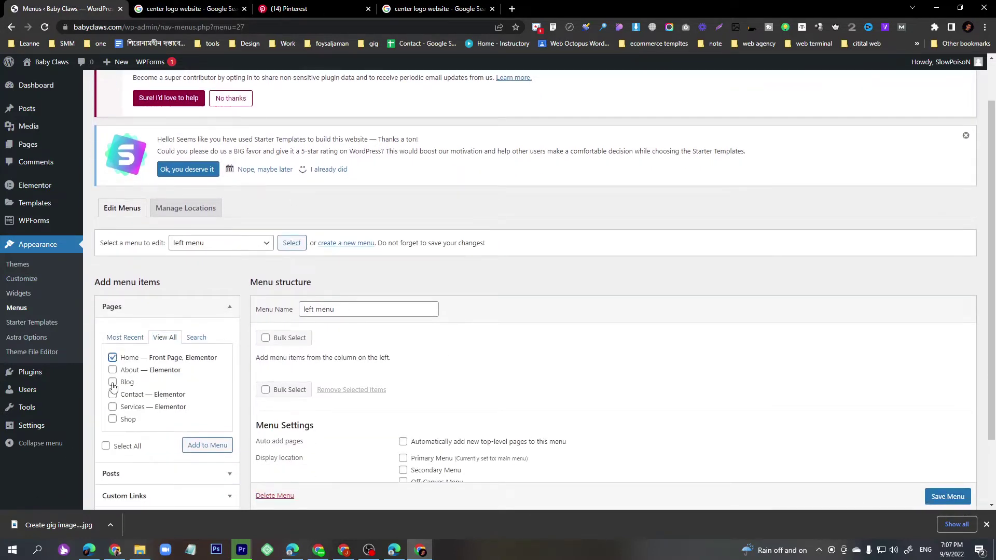
click(113, 383)
click(212, 450)
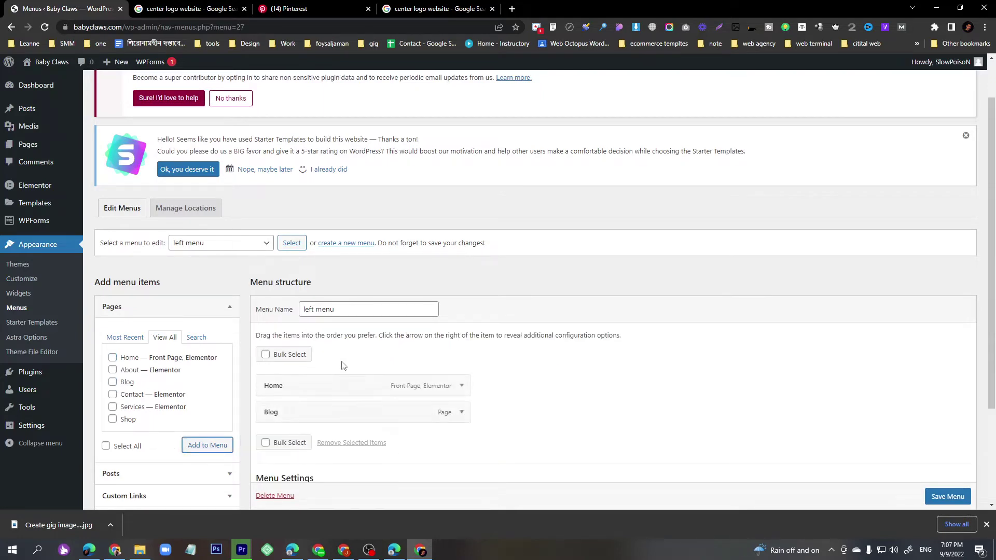
scroll(343, 366, down, 3)
click(947, 451)
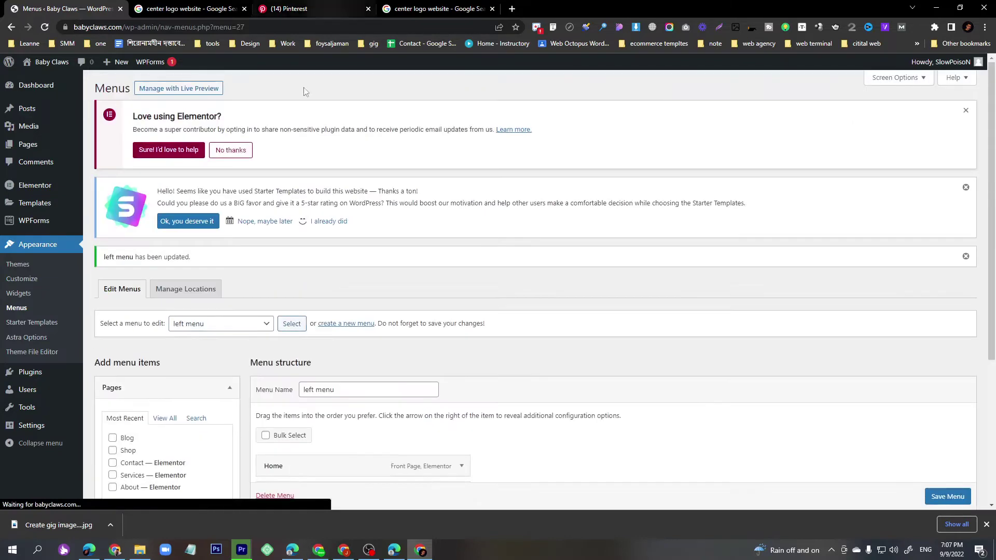
Create another navigation menu named "Right Menu" without assigning a display location.
click(345, 324)
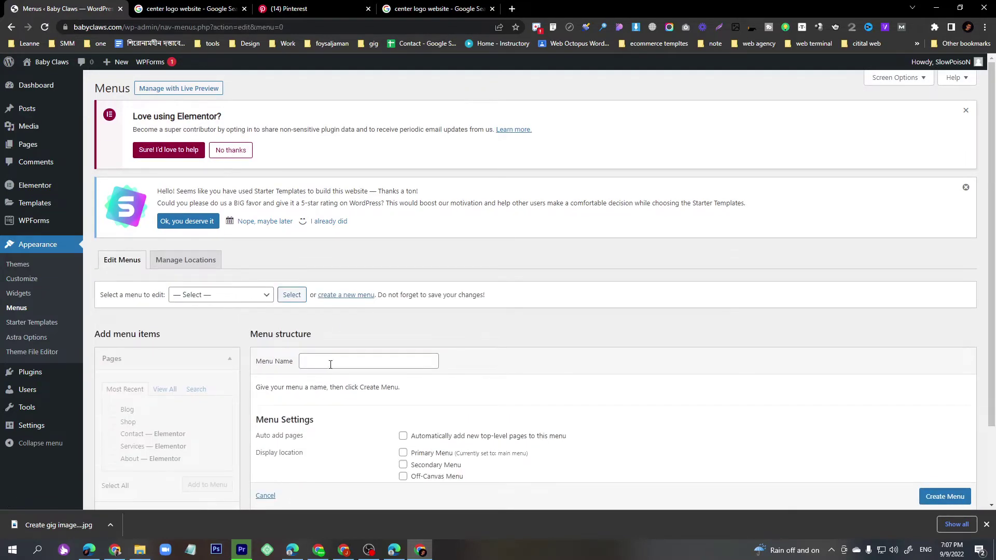
click(330, 364)
text(right menu)
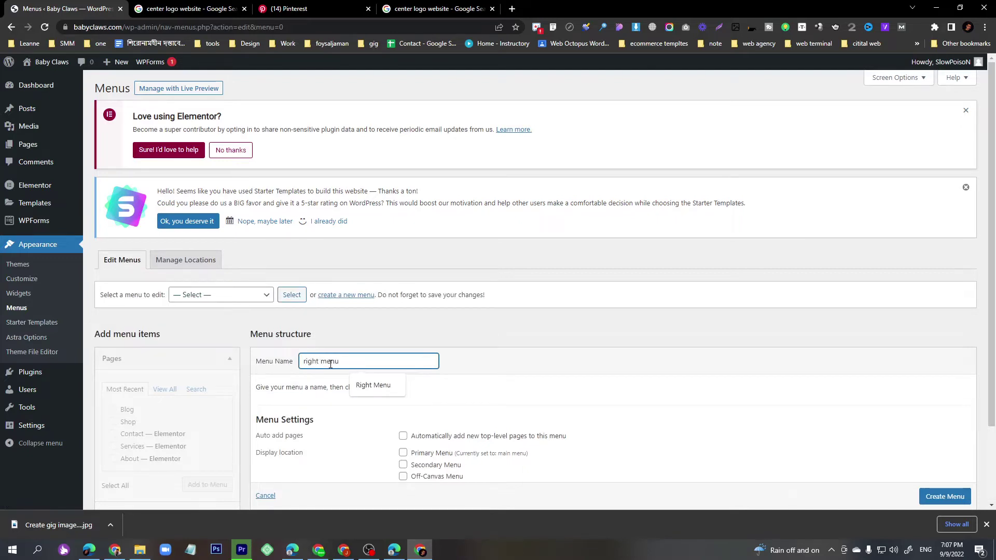
click(373, 385)
click(939, 497)
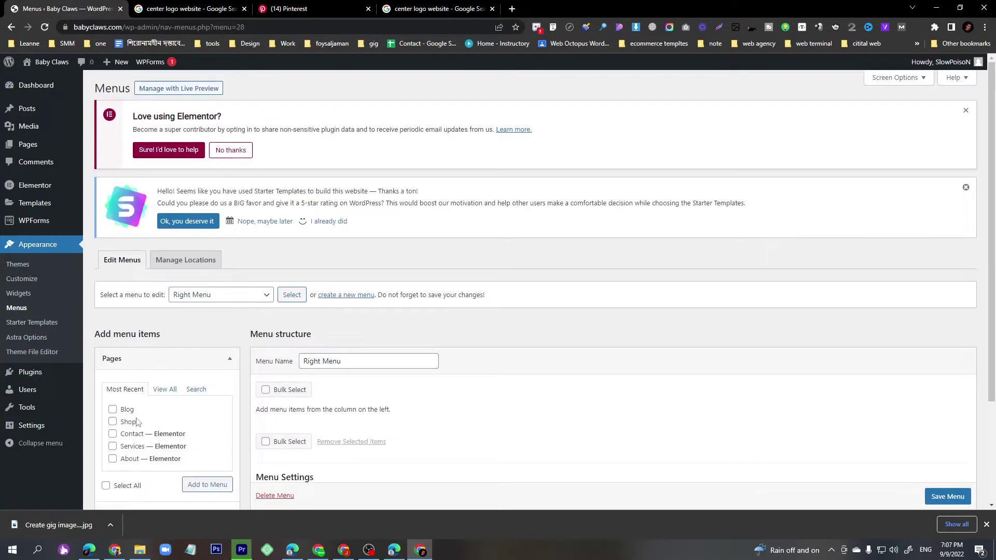
Add the About and Shop pages to "Right Menu" and save it.
click(164, 391)
scroll(136, 441, down, 1)
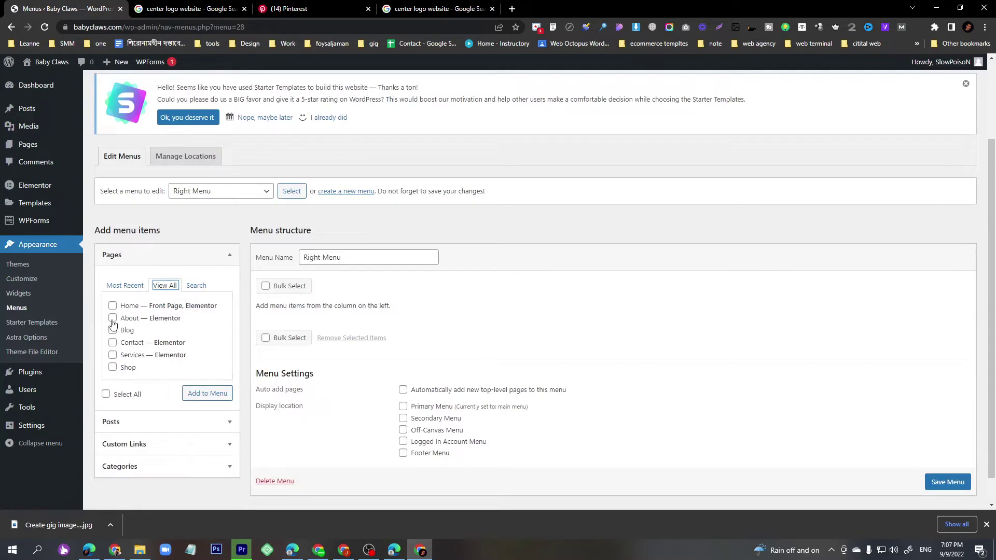
click(112, 318)
click(113, 342)
click(113, 342)
click(113, 367)
click(208, 394)
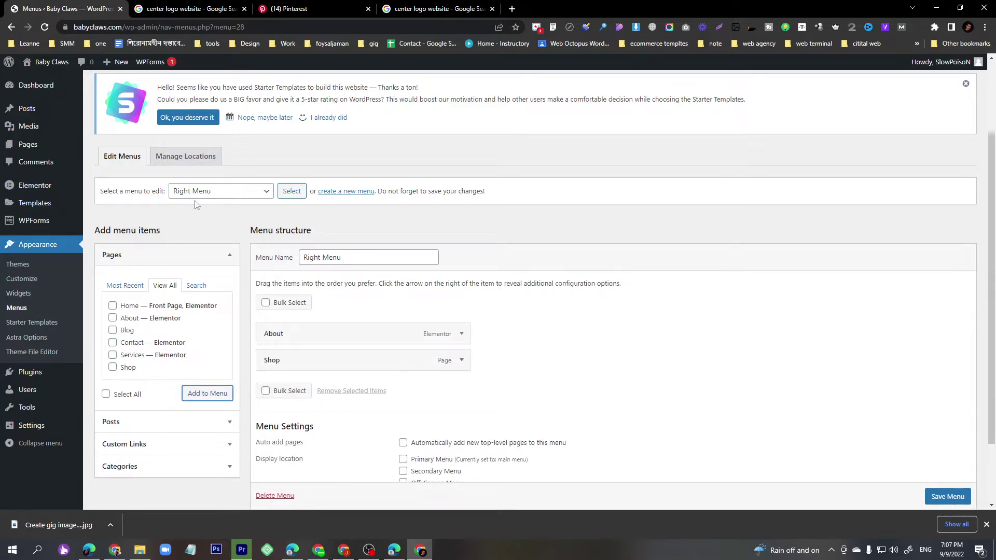
scroll(936, 498, down, 1)
click(936, 498)
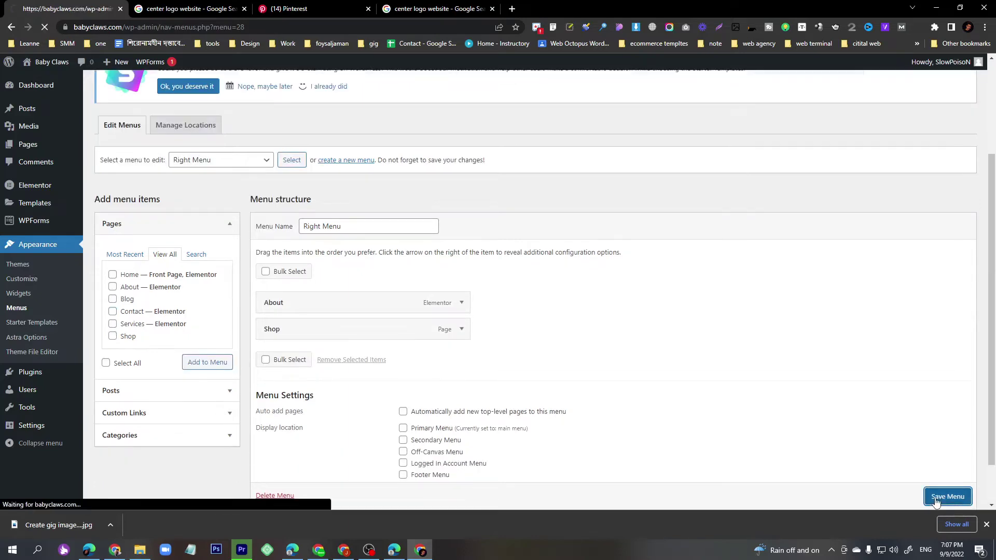
Open "left menu" for editing to review its items.
scroll(549, 460, down, 4)
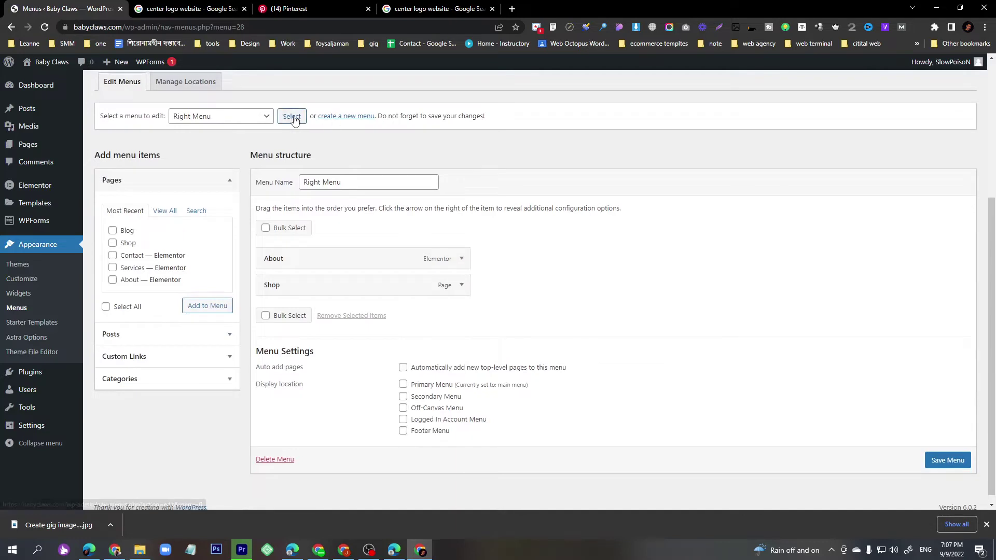
click(223, 117)
click(213, 127)
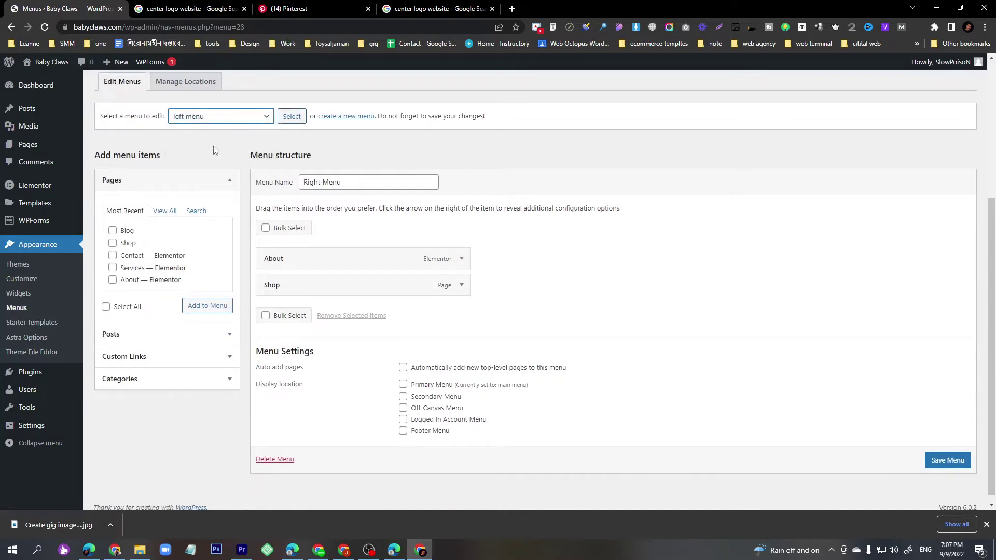
click(291, 117)
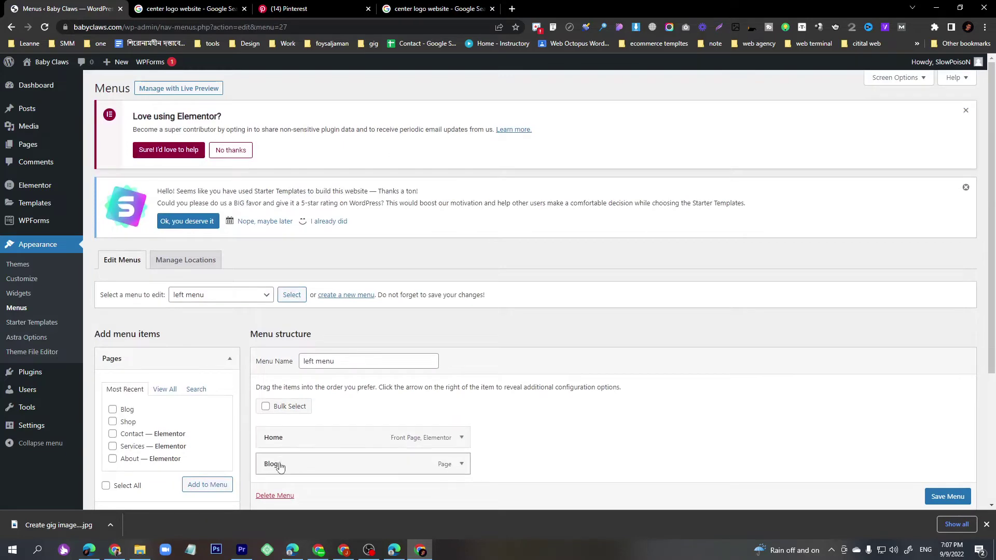
Open "Right Menu", reorder its items so Shop comes before About, and save the menu.
click(221, 295)
click(215, 329)
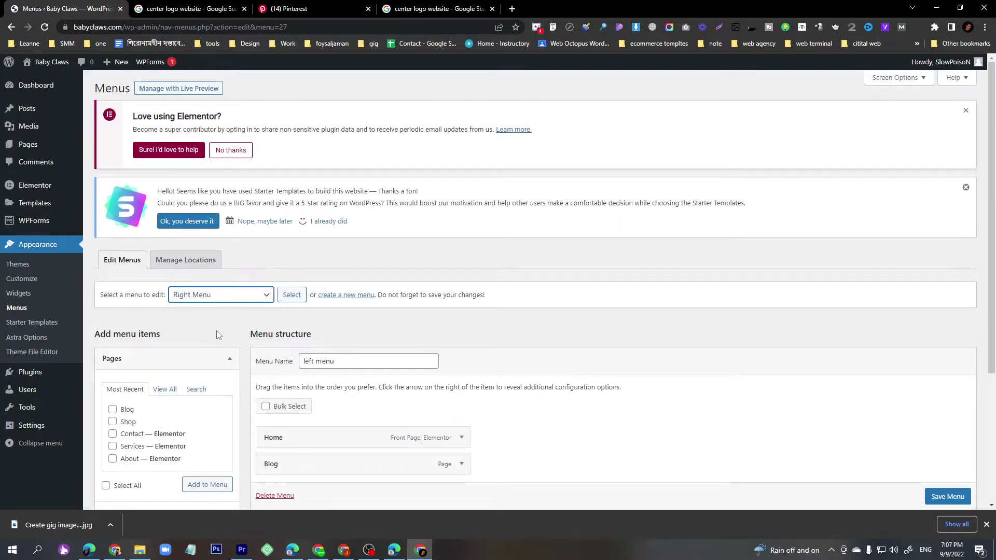
scroll(309, 351, down, 3)
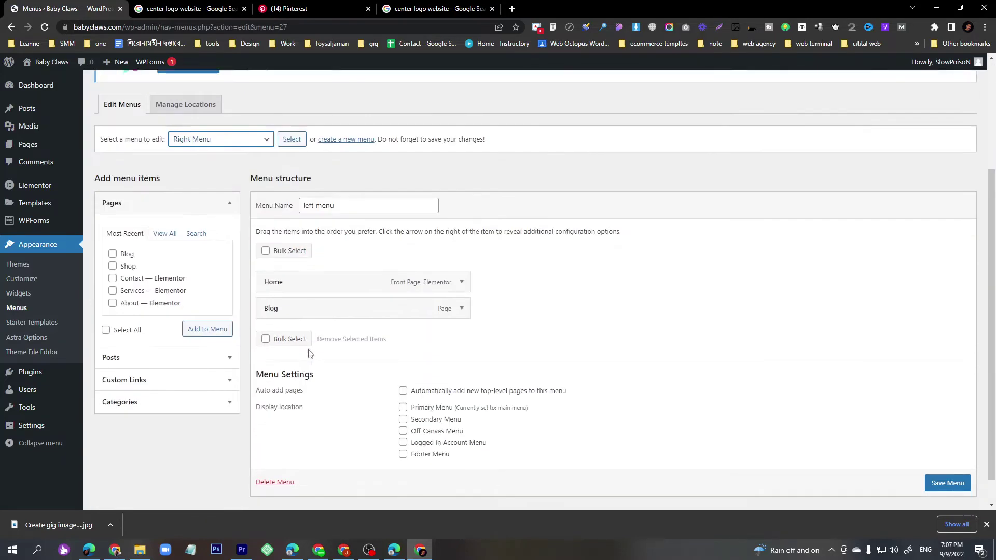
click(292, 139)
scroll(290, 410, down, 1)
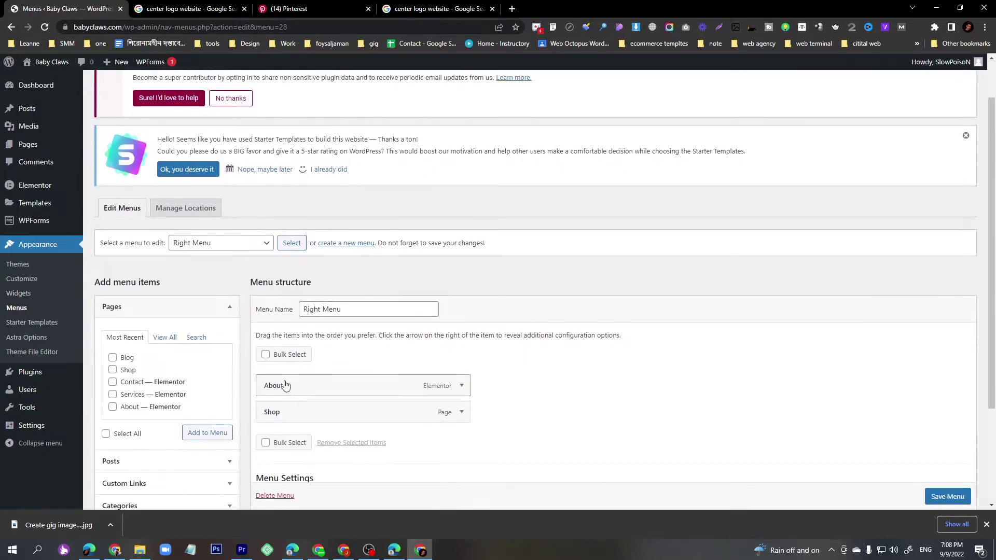
drag(288, 390, 295, 414)
click(960, 499)
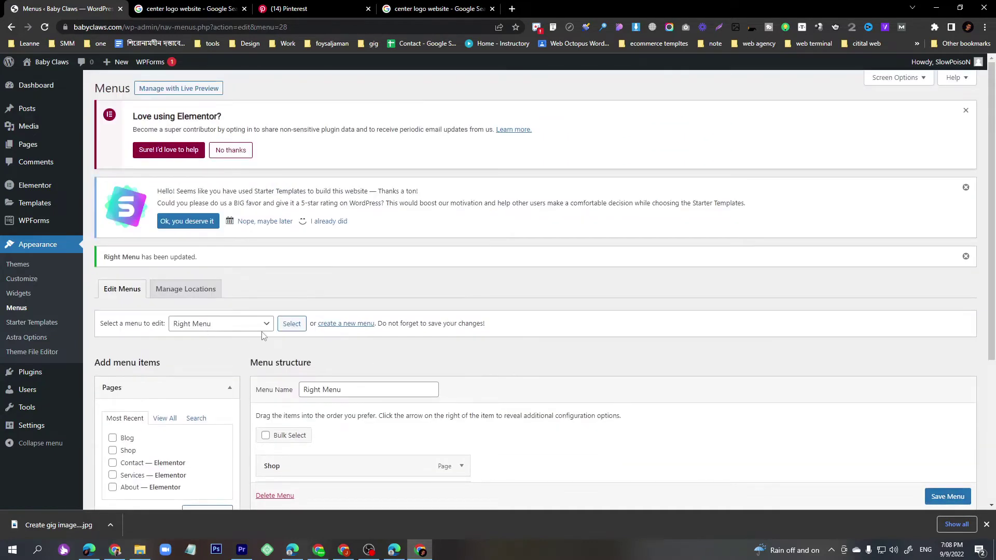
click(242, 330)
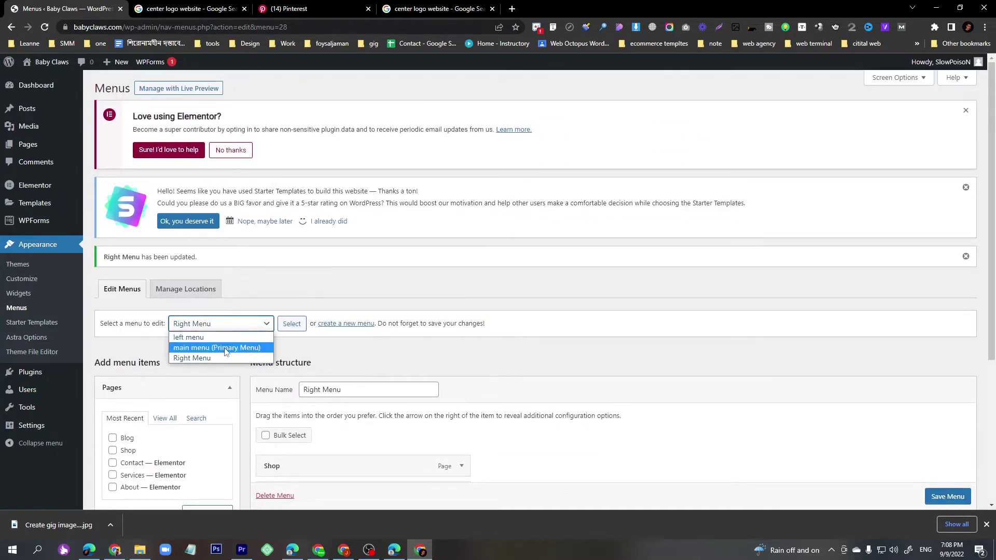
click(471, 287)
Open the existing Elementor Header #554 from the Theme Builder for editing.
mouse_move(33, 204)
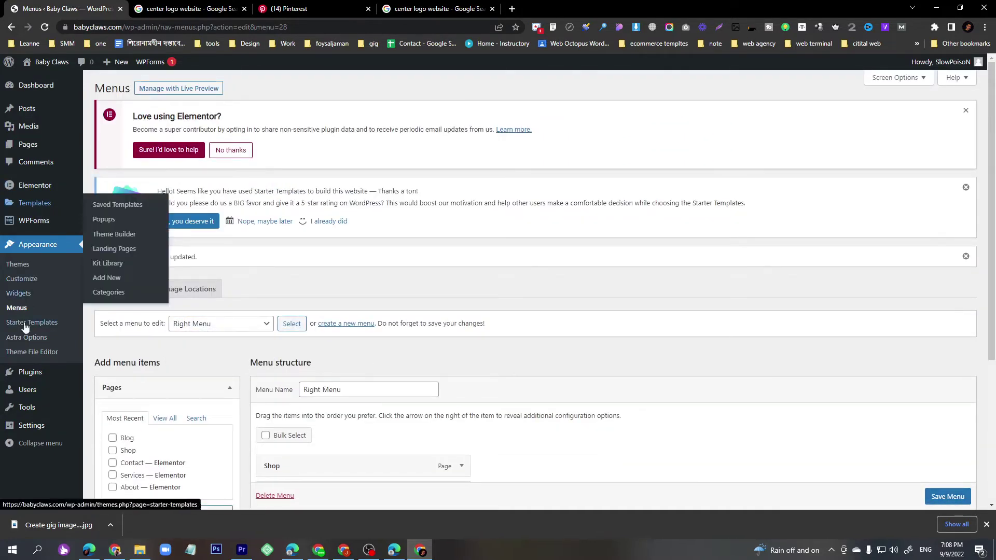
scroll(23, 300, down, 1)
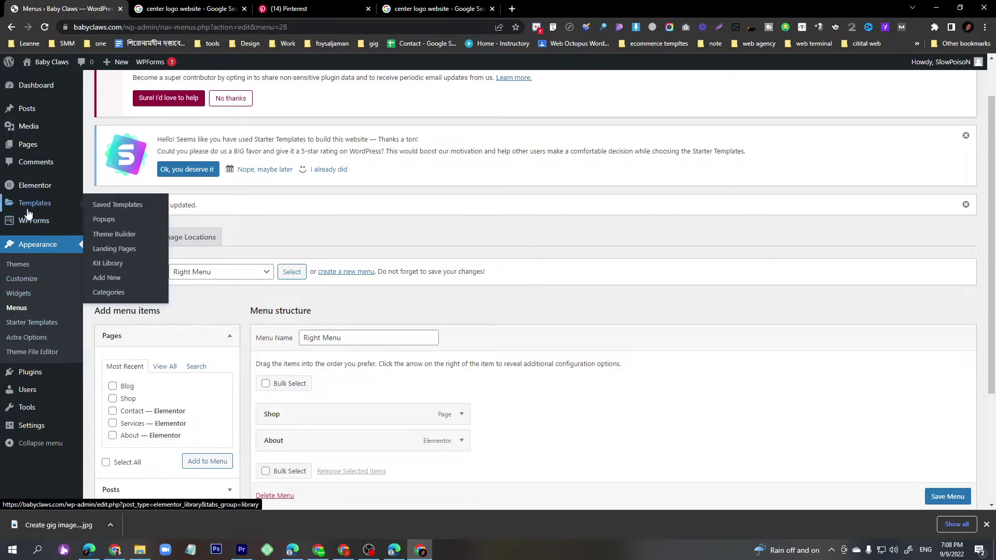
click(111, 239)
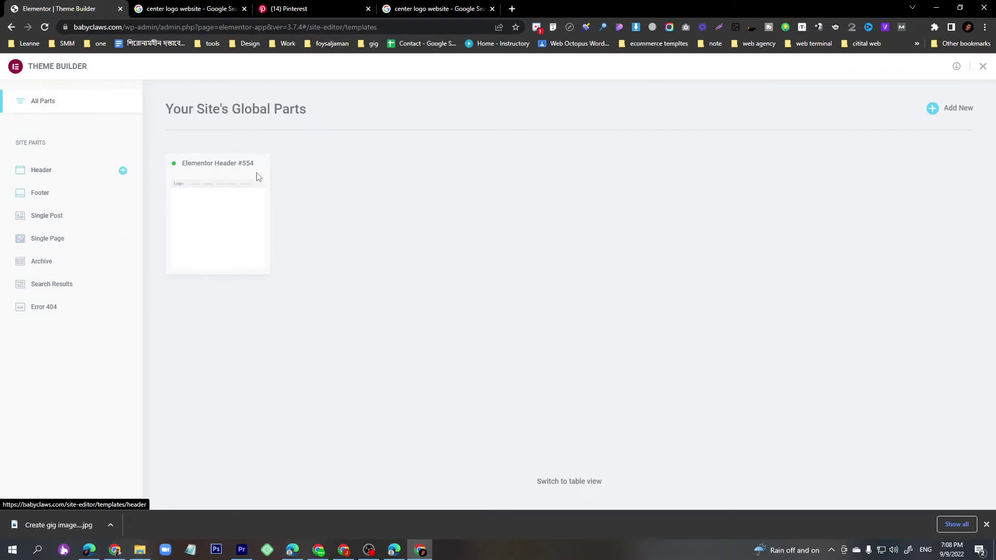
click(196, 195)
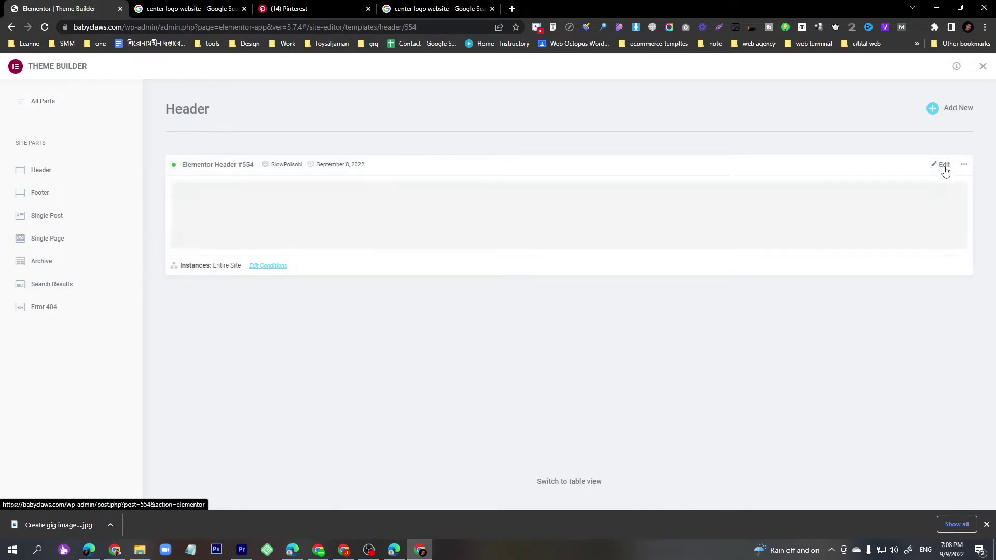
click(944, 166)
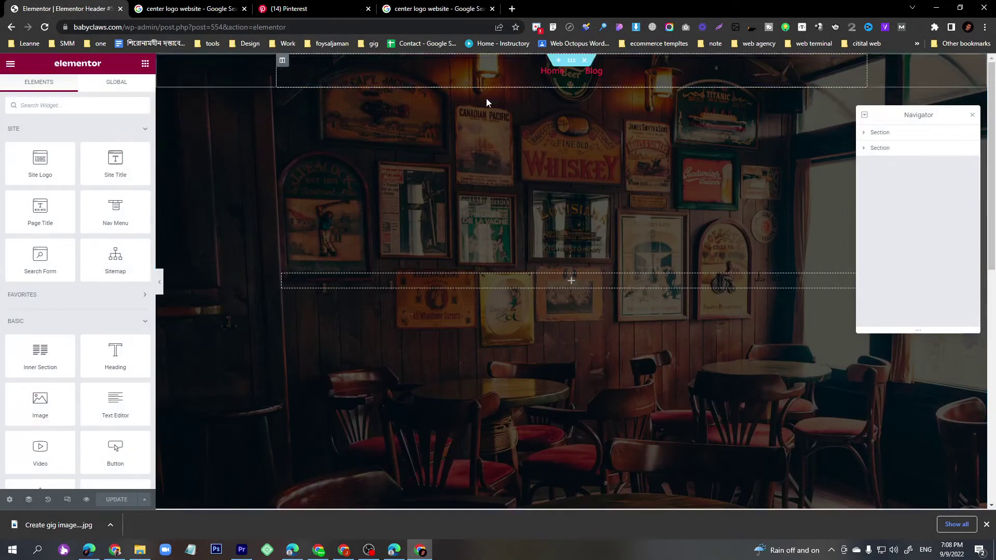
Delete the header's old section with the Home and Blog menu and add a new single-column section above the photo section.
click(556, 63)
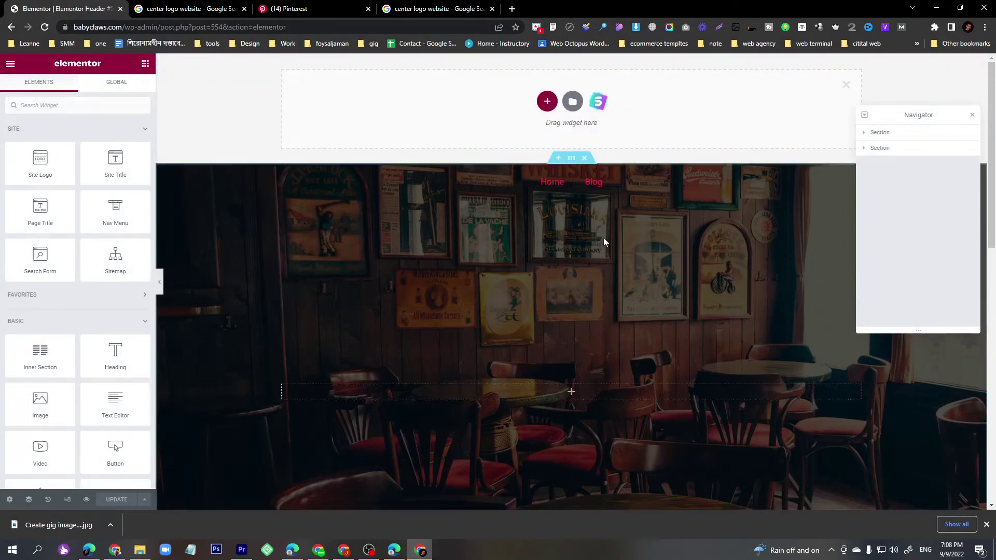
click(588, 158)
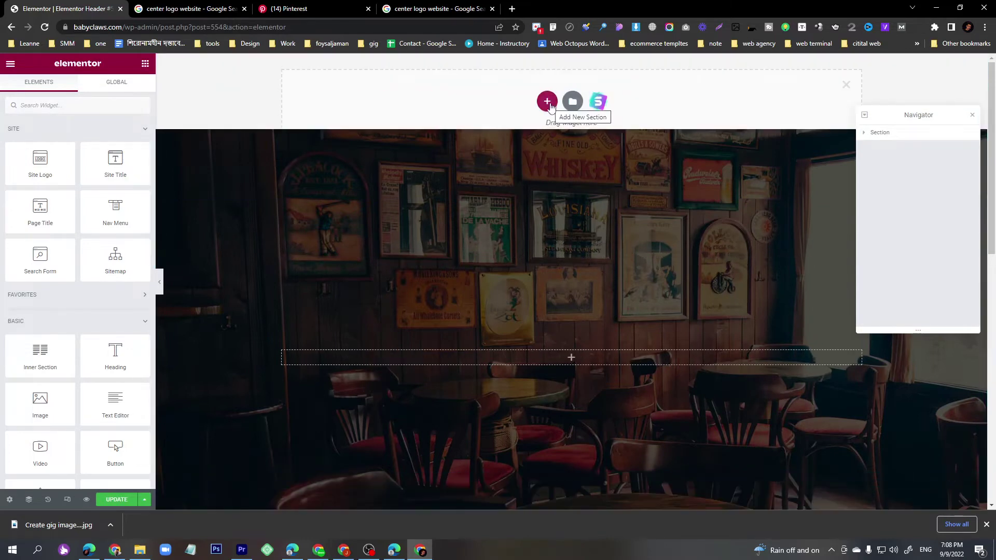
click(549, 102)
click(424, 129)
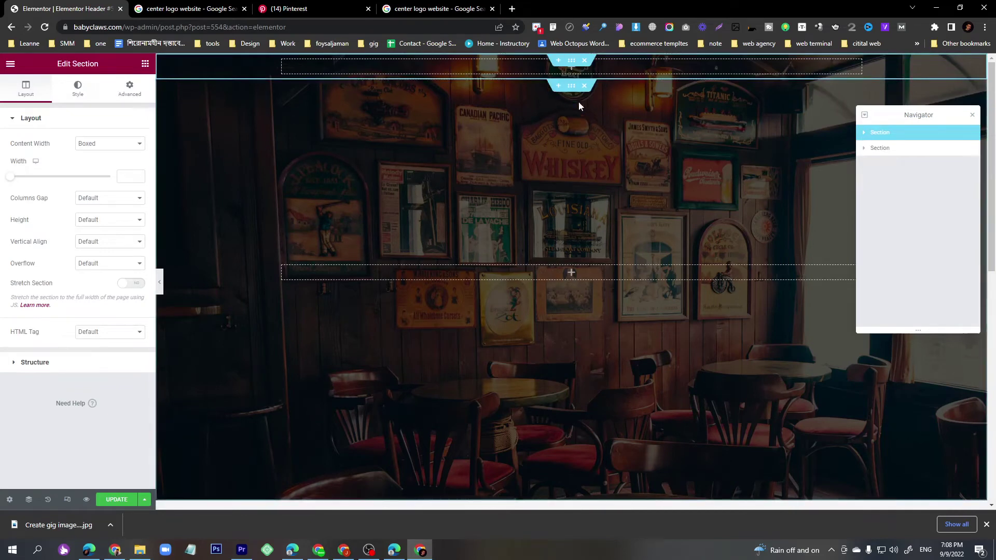
Set the top margin of the photo section below the new header section to 0.
click(572, 89)
click(129, 88)
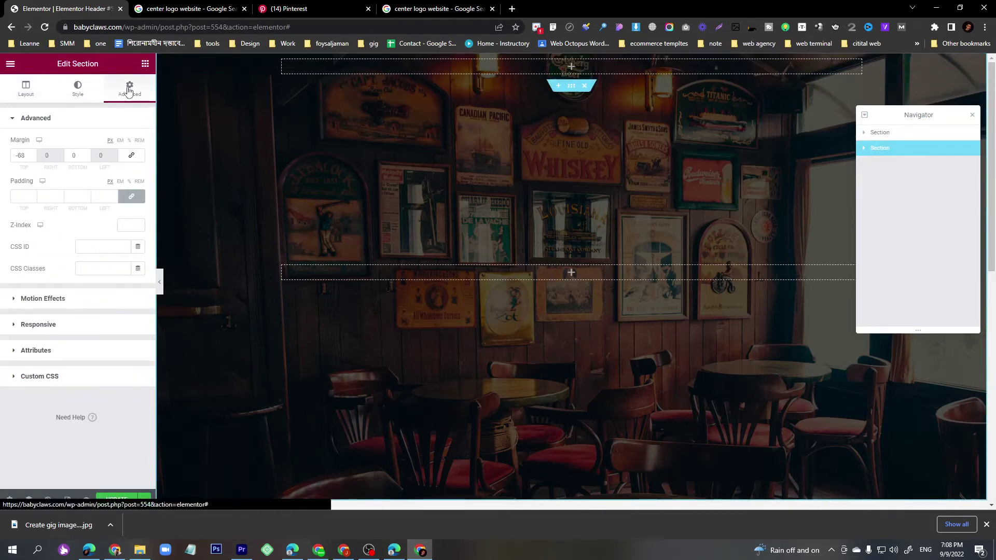
click(20, 156)
key(BackSpace)
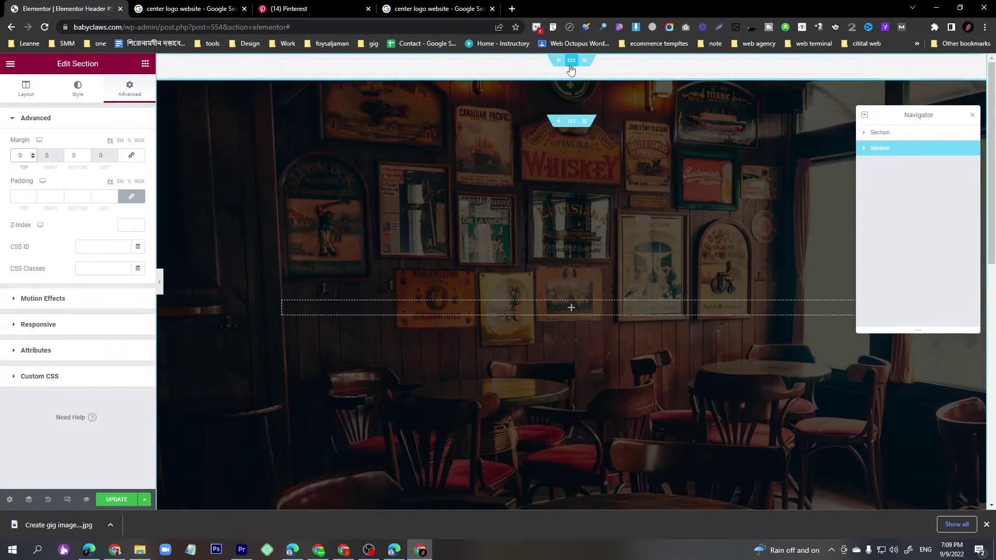
Add two more columns to the new header section for a three-column layout.
click(492, 69)
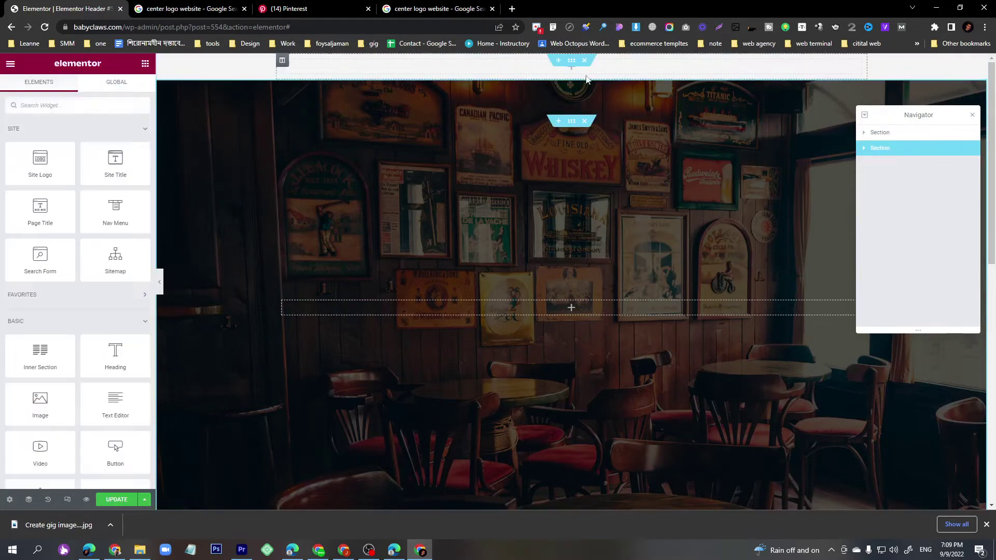
right_click(469, 71)
click(492, 113)
right_click(448, 68)
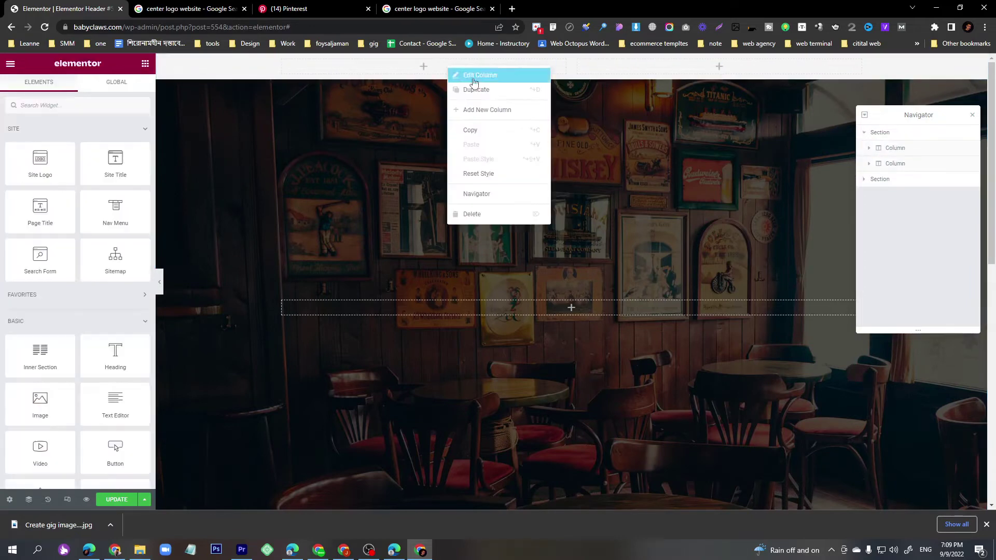
click(481, 110)
Place a Nav Menu widget showing "left menu" in the first header column and align it right.
click(338, 67)
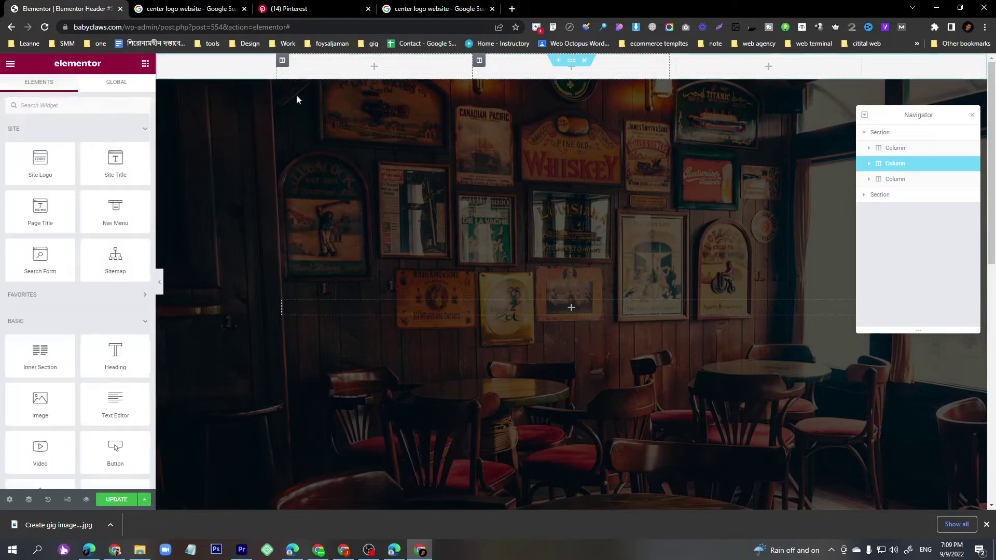
click(110, 108)
text(nav)
drag(74, 141, 406, 79)
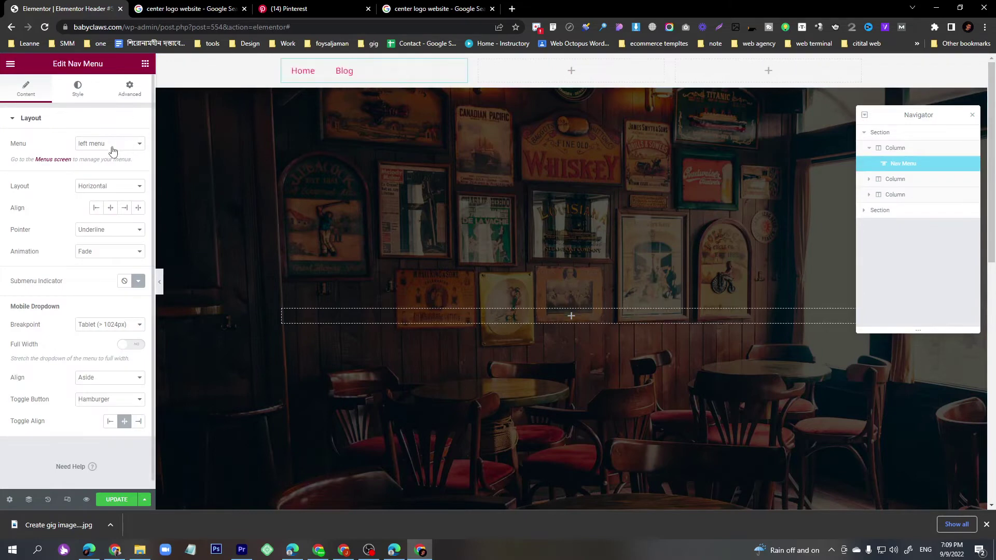
click(125, 208)
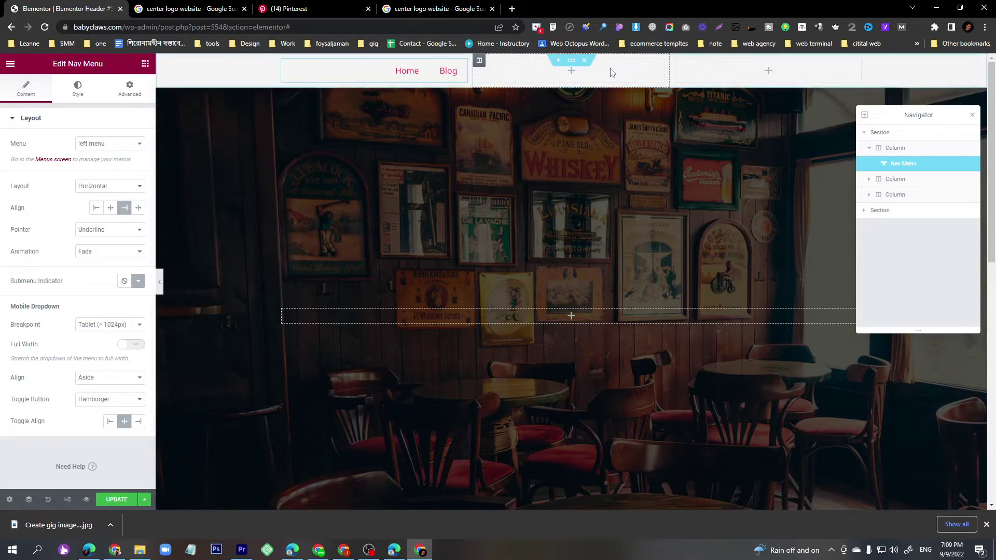
Place a Nav Menu widget in the third header column, set it to "Right Menu", and update the header.
click(739, 75)
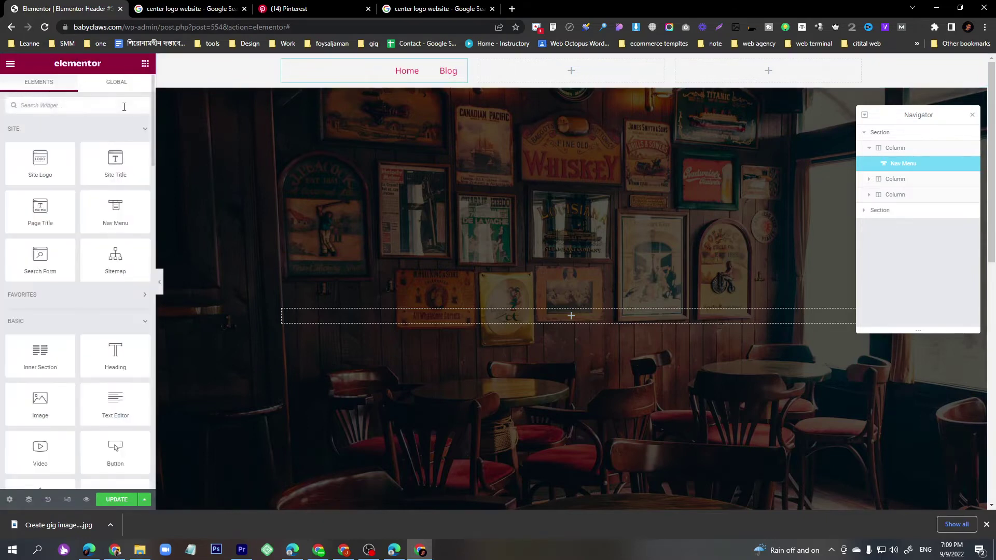
text(nav)
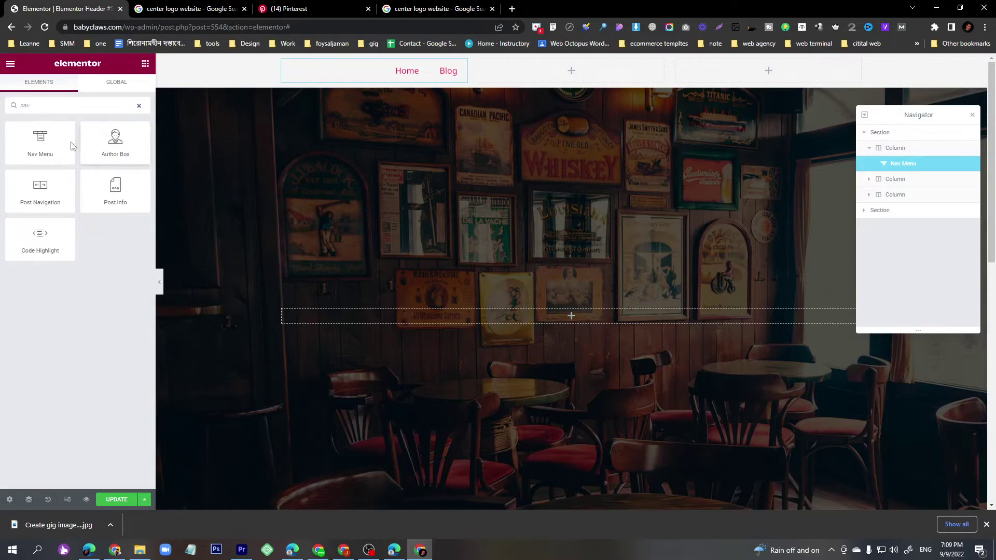
drag(72, 146, 732, 73)
click(104, 148)
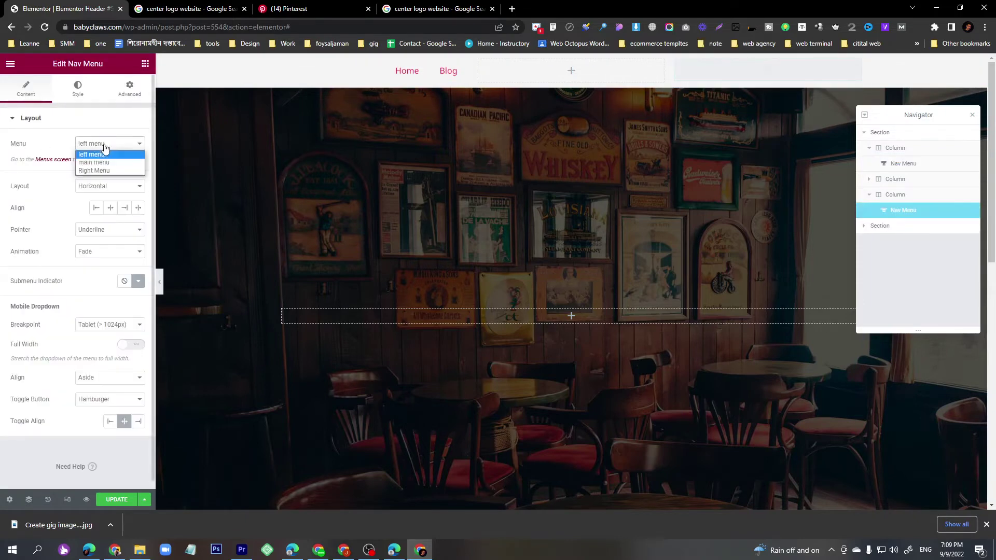
click(101, 171)
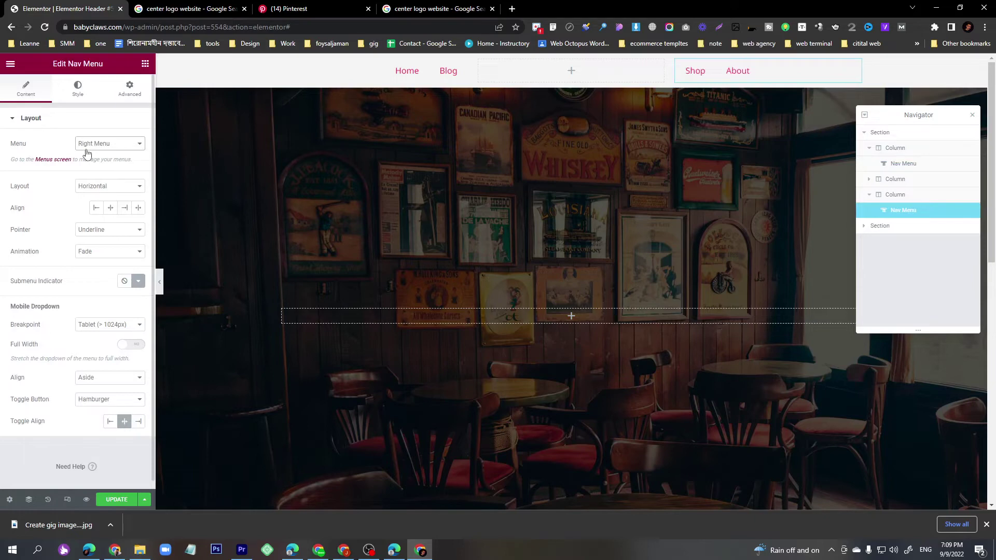
click(110, 500)
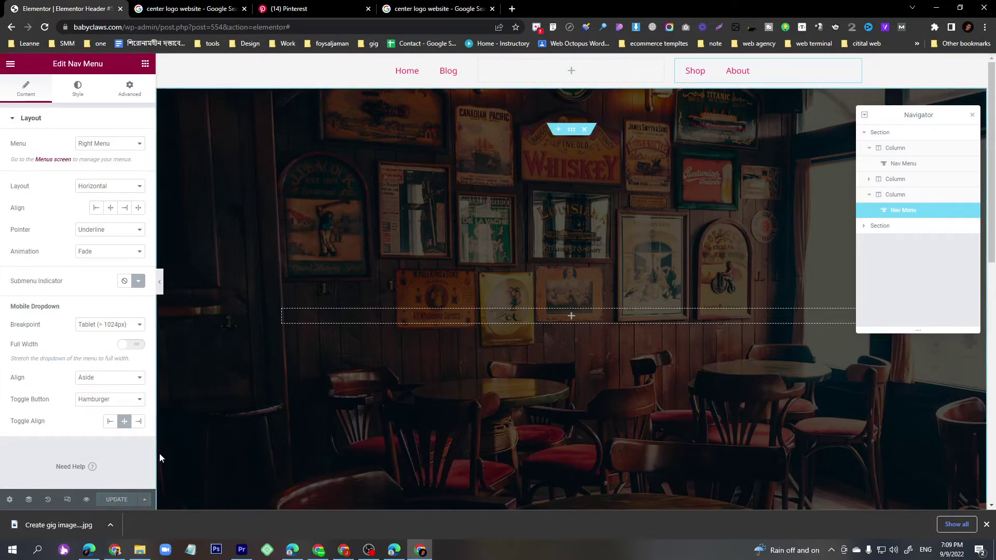
click(563, 81)
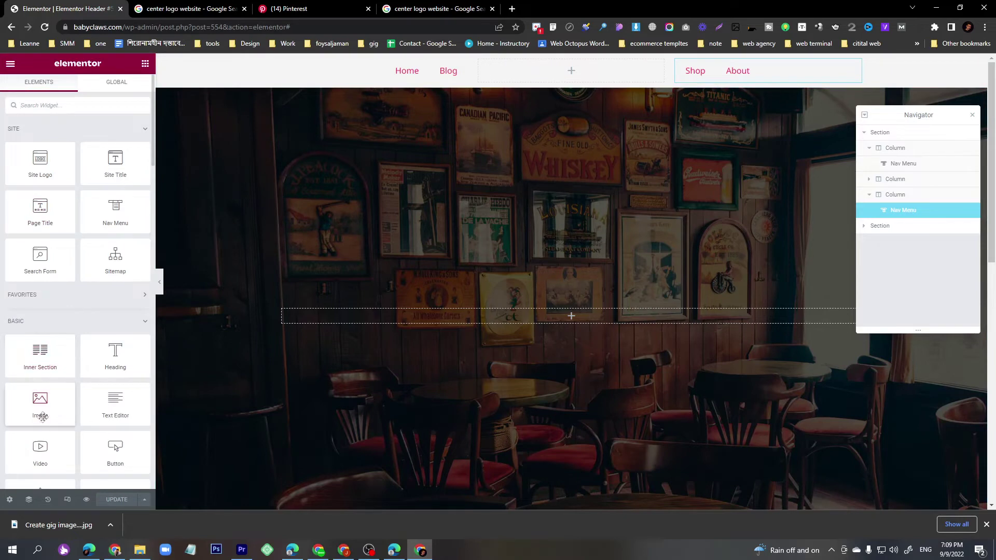
drag(41, 406, 568, 77)
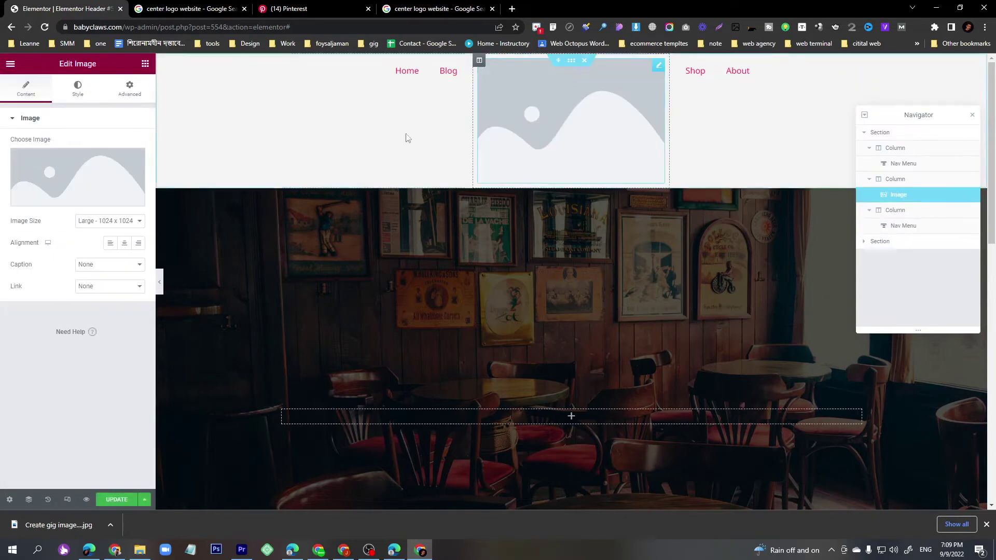
click(61, 178)
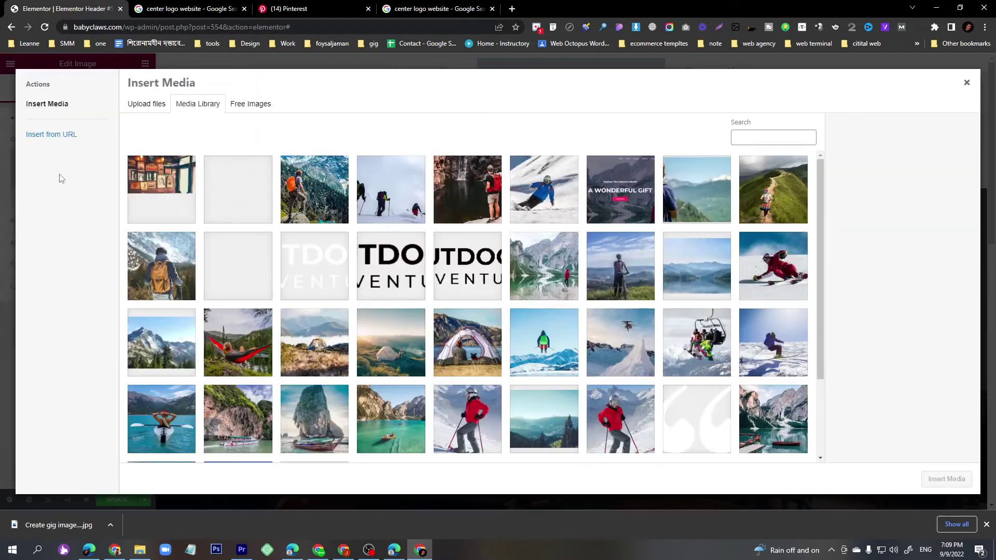
click(394, 281)
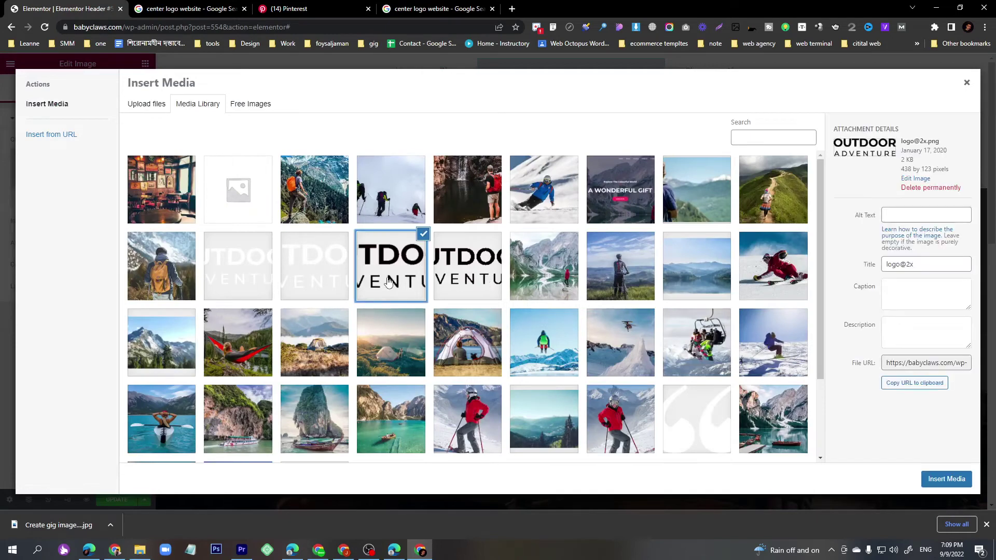
scroll(818, 380, down, 3)
scroll(818, 380, up, 3)
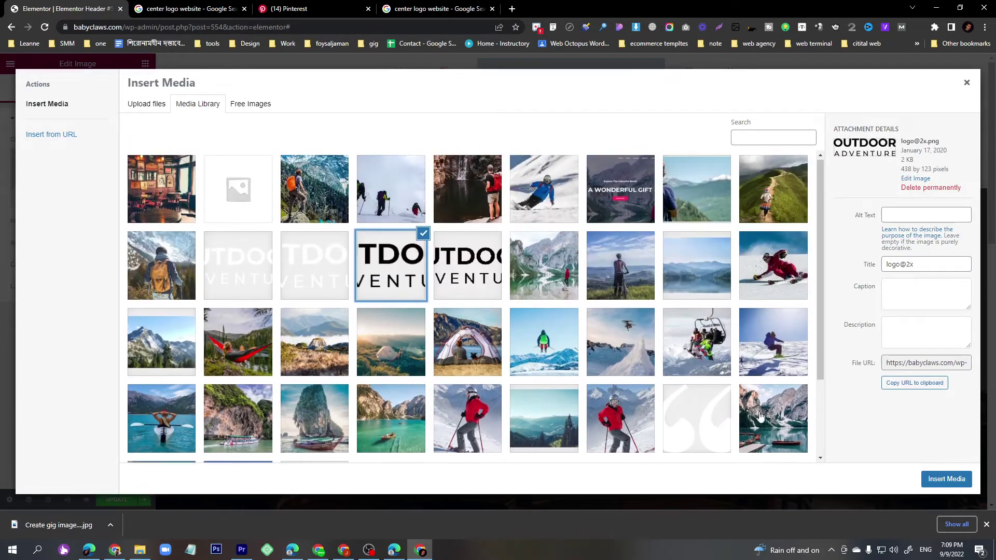
click(947, 479)
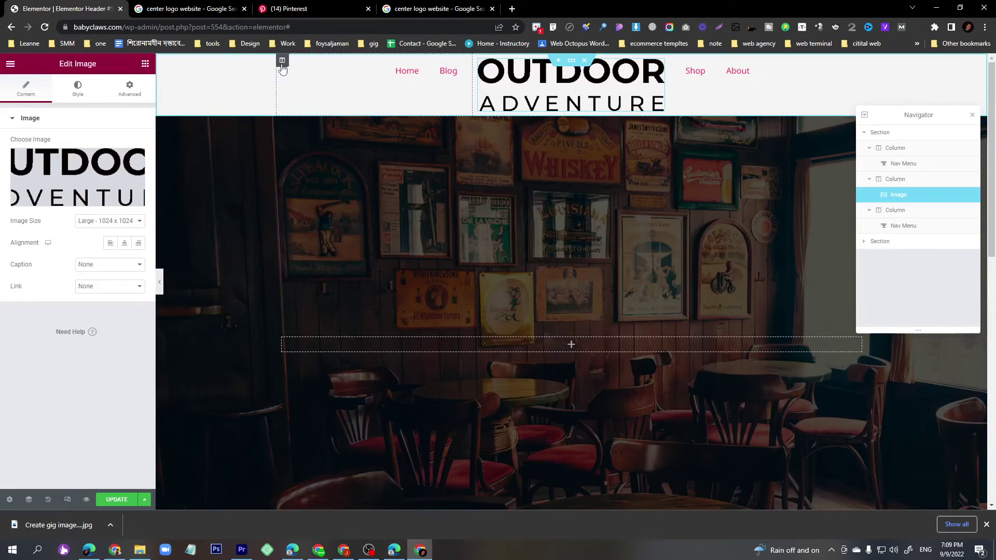
Set the vertical alignment of the first and third header columns to Middle.
click(297, 89)
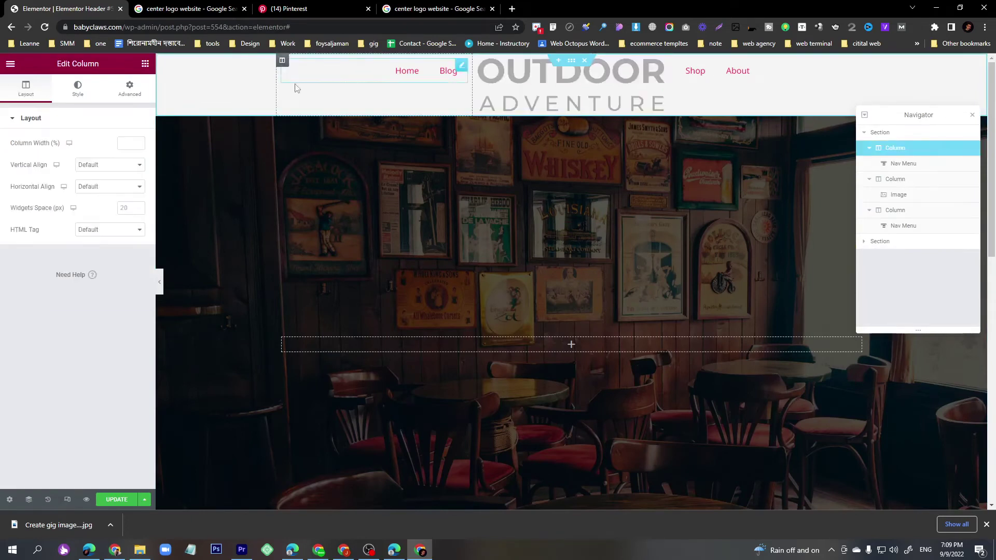
click(97, 165)
click(96, 195)
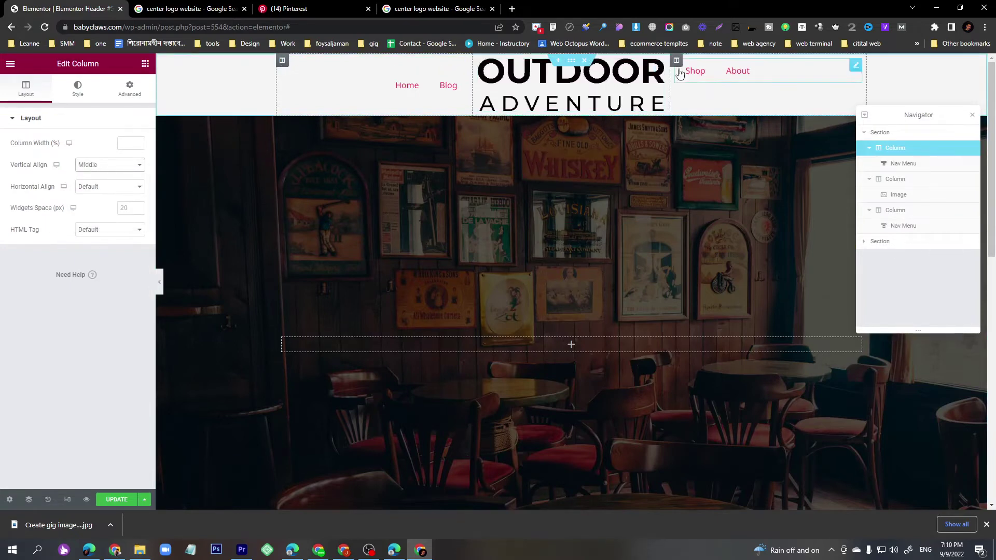
click(676, 61)
click(140, 166)
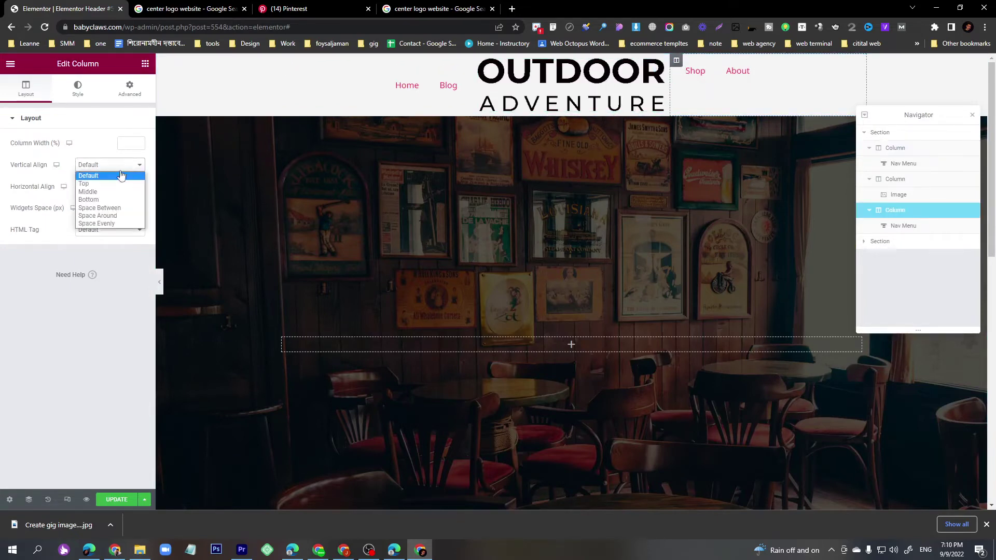
click(99, 195)
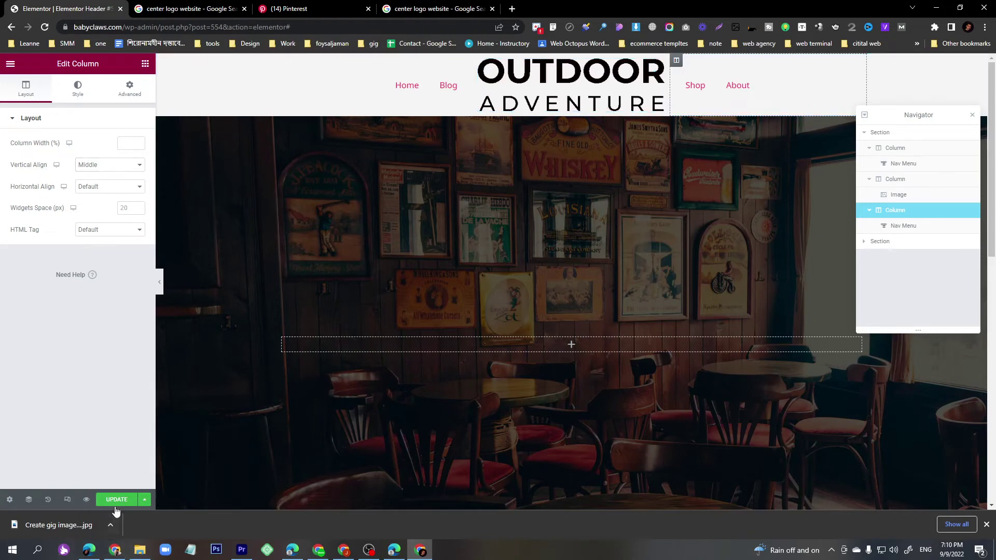
Remove the header template's existing display condition, add a new one, and save the display conditions.
click(143, 503)
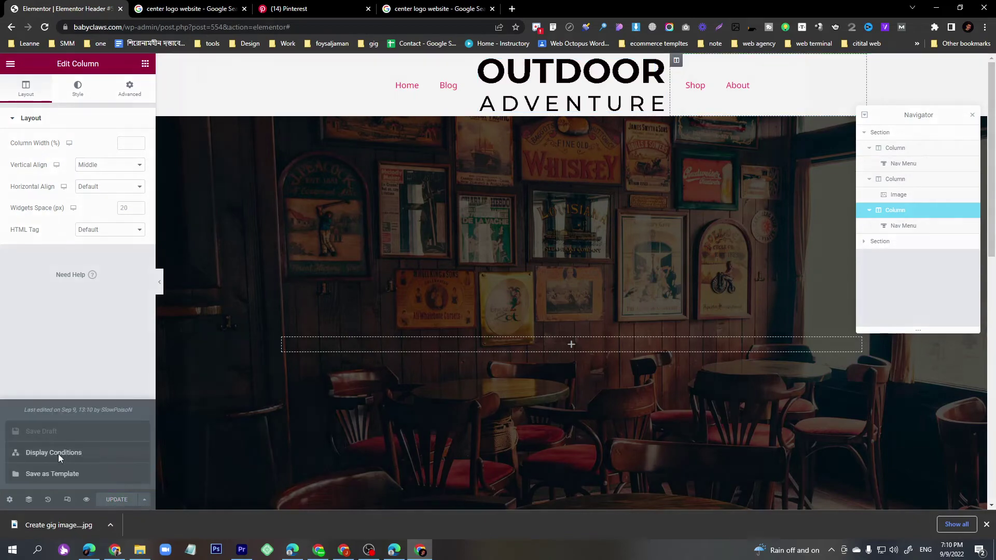
click(58, 453)
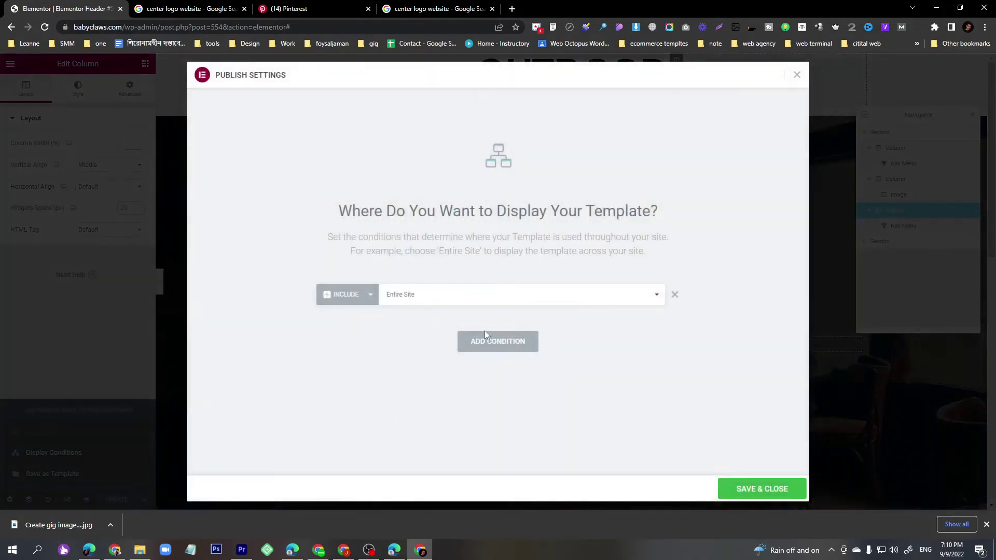
click(428, 296)
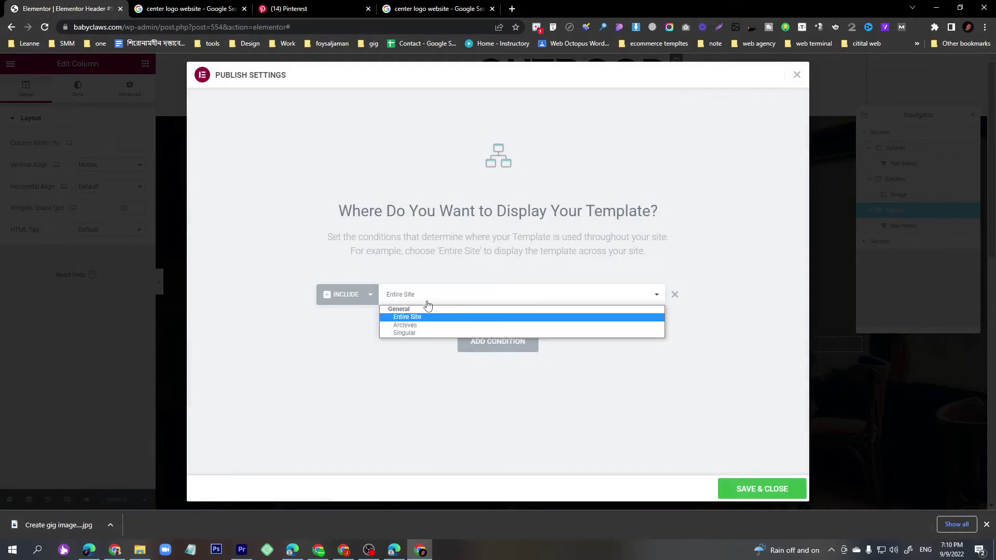
click(407, 384)
click(675, 295)
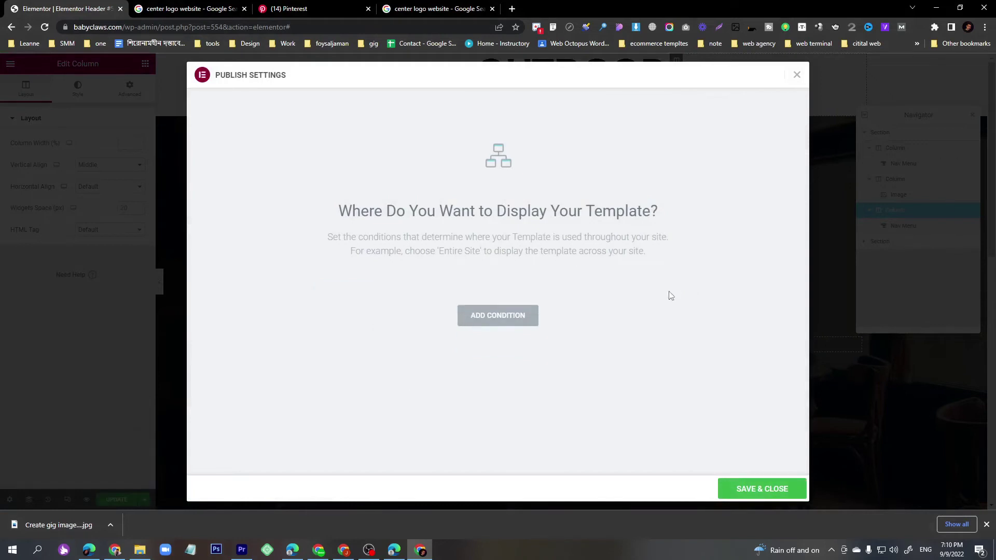
click(490, 321)
click(727, 494)
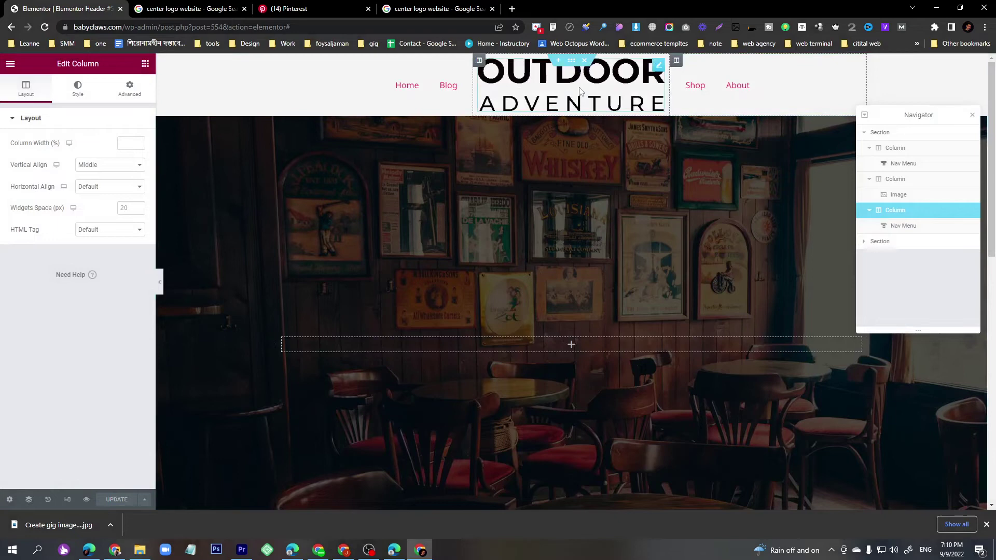
Duplicate the three-column header section and switch the responsive preview to Mobile.
right_click(571, 62)
click(585, 84)
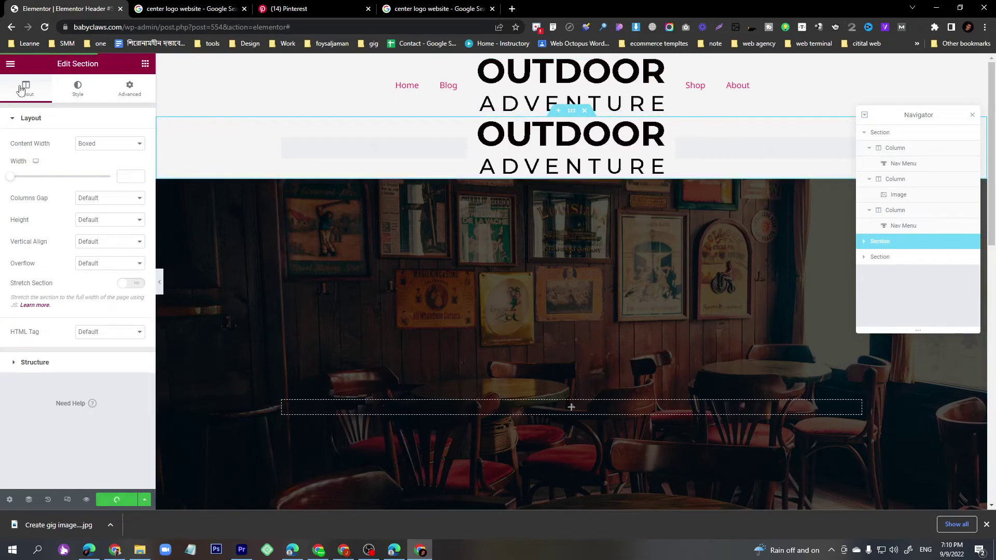
click(67, 501)
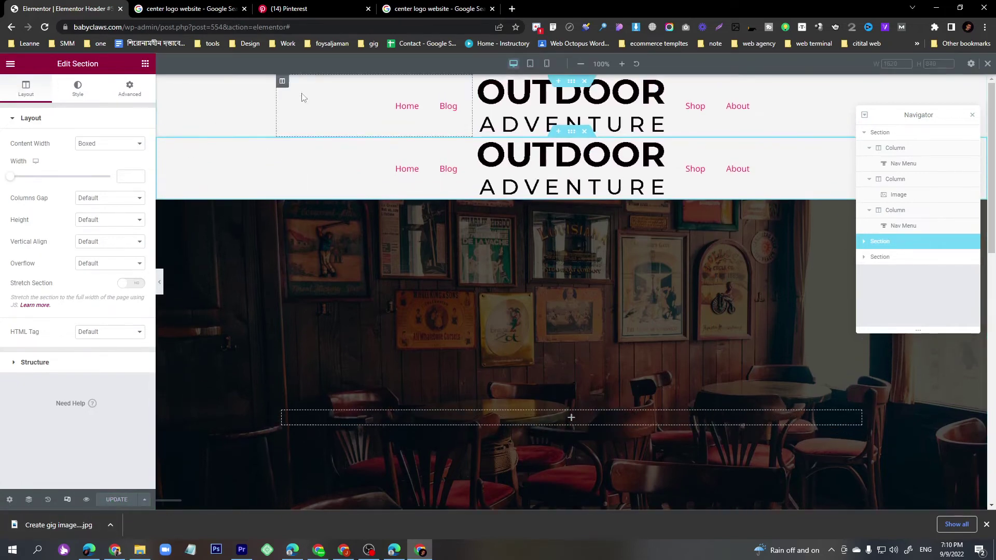
click(553, 67)
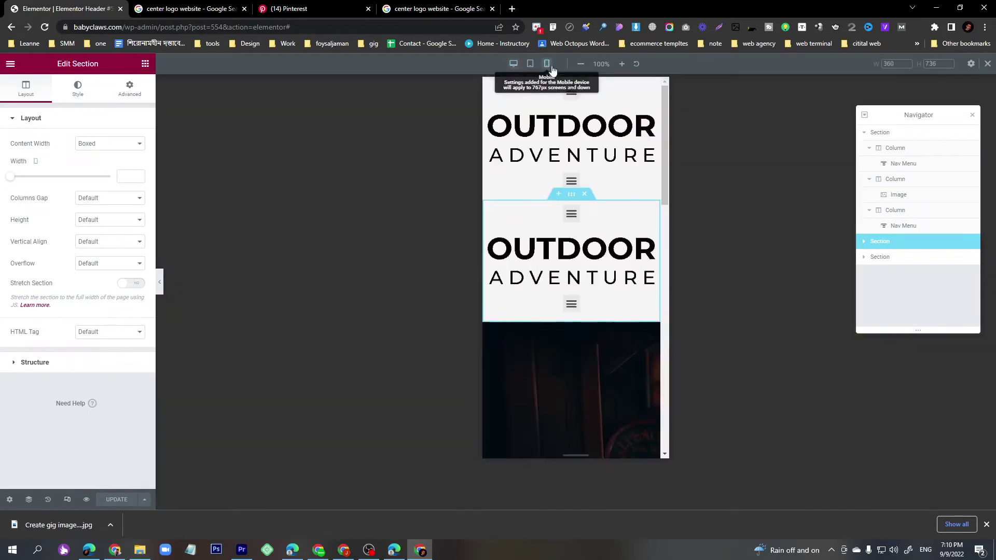
Delete both Nav Menu widgets and the emptied first column from the duplicated header section.
click(571, 222)
click(572, 222)
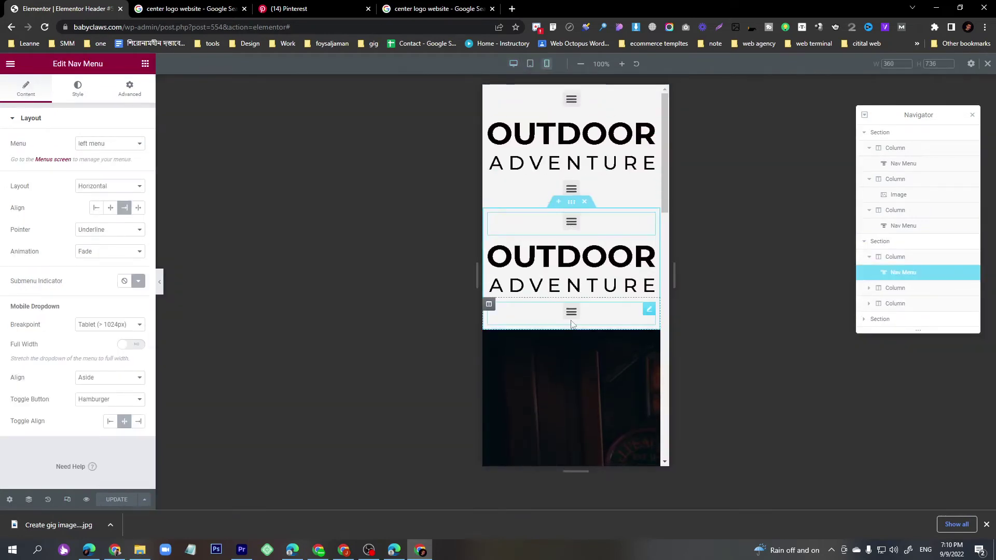
click(571, 315)
click(571, 314)
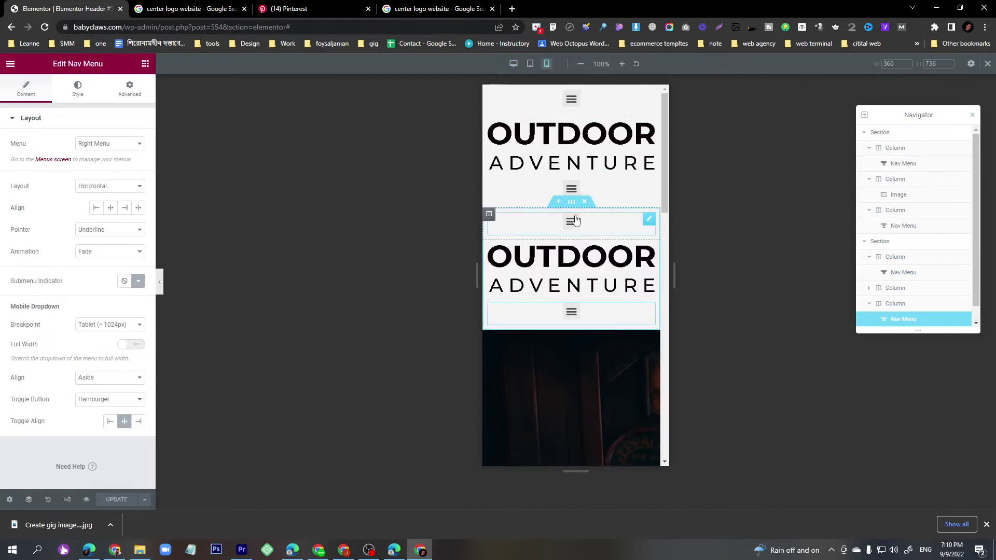
right_click(649, 223)
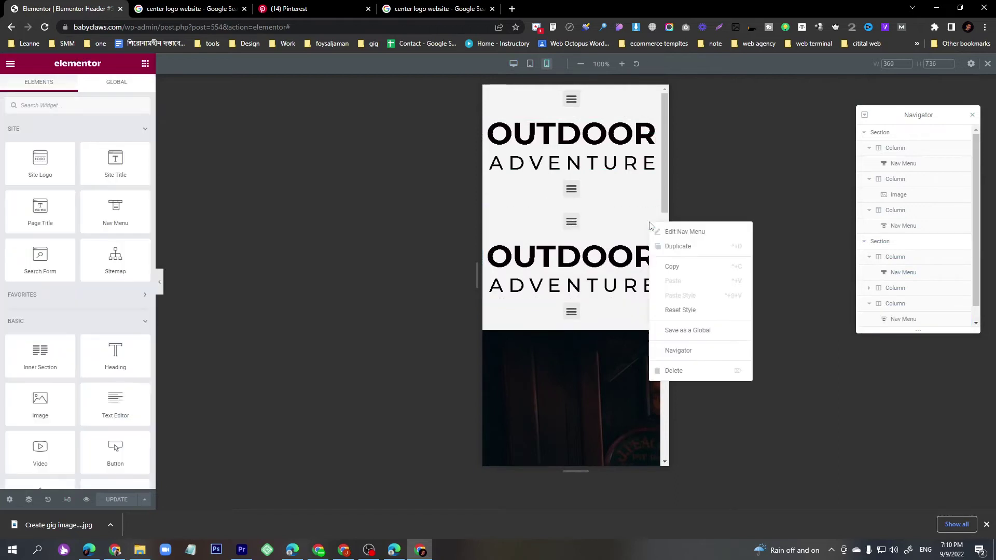
click(666, 374)
right_click(649, 292)
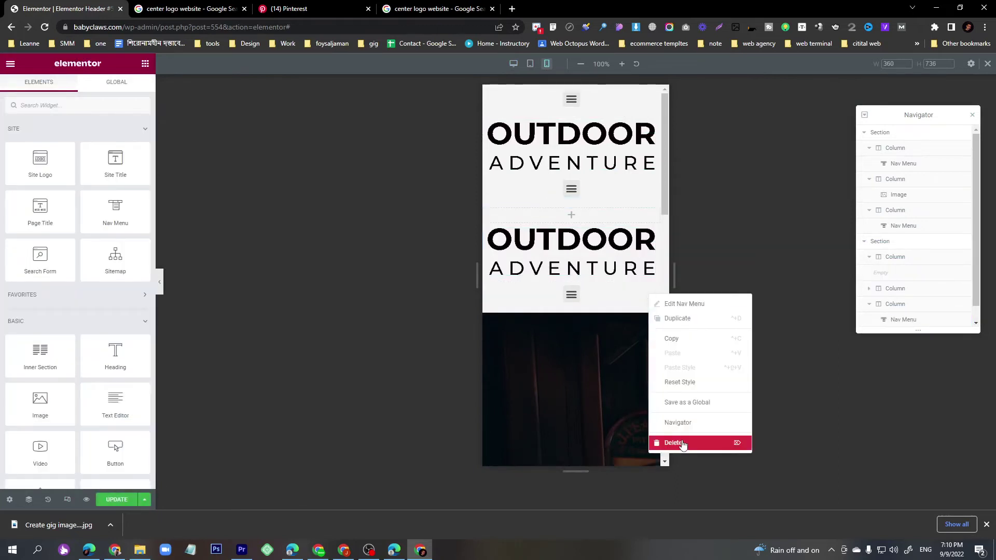
click(667, 441)
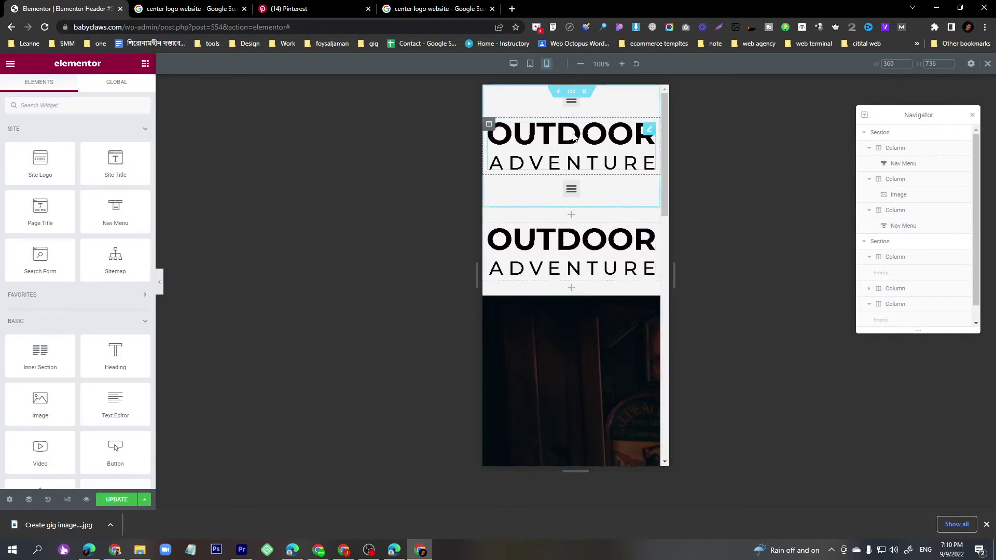
right_click(575, 220)
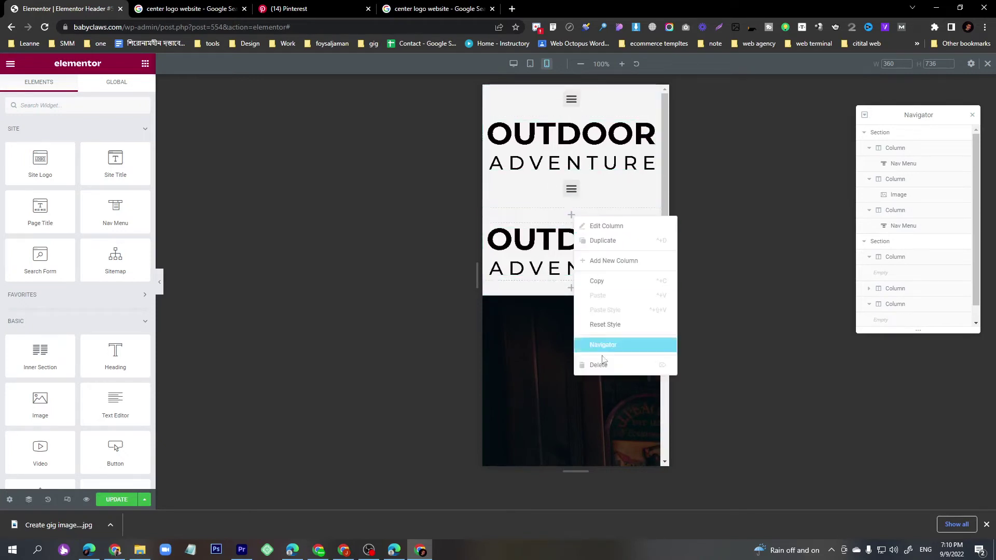
click(621, 366)
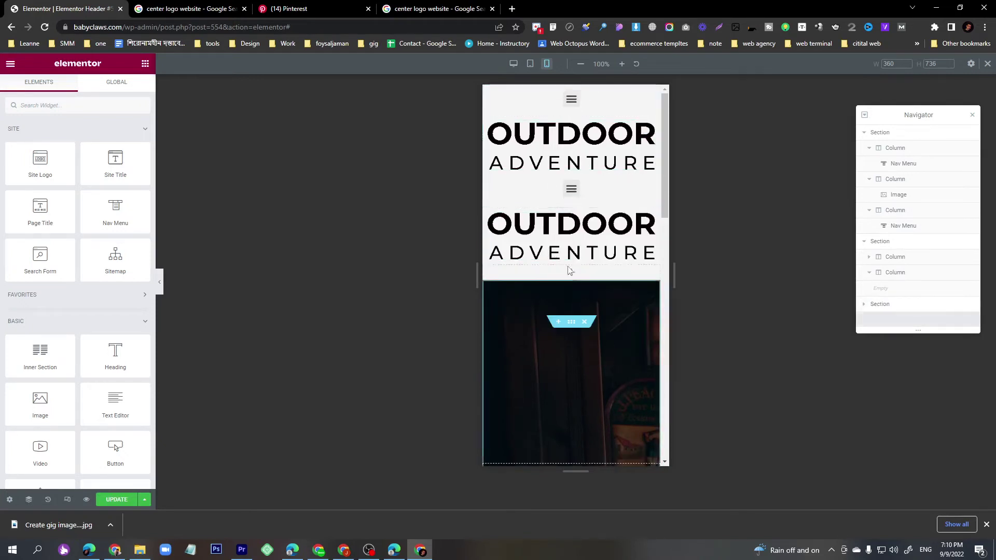
Place a Nav Menu widget in the duplicated section's empty column, set it to "main menu", and expand its dropdown.
click(570, 240)
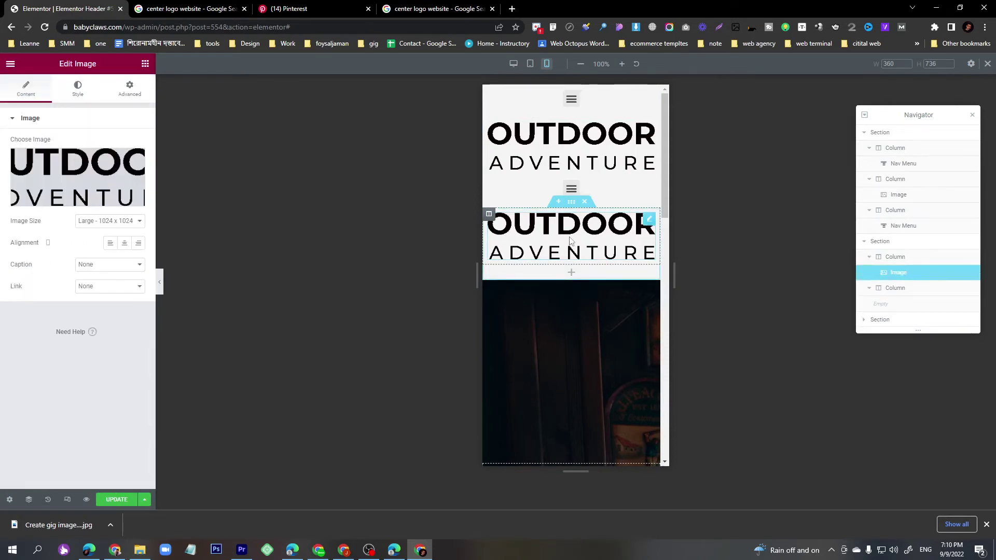
click(491, 217)
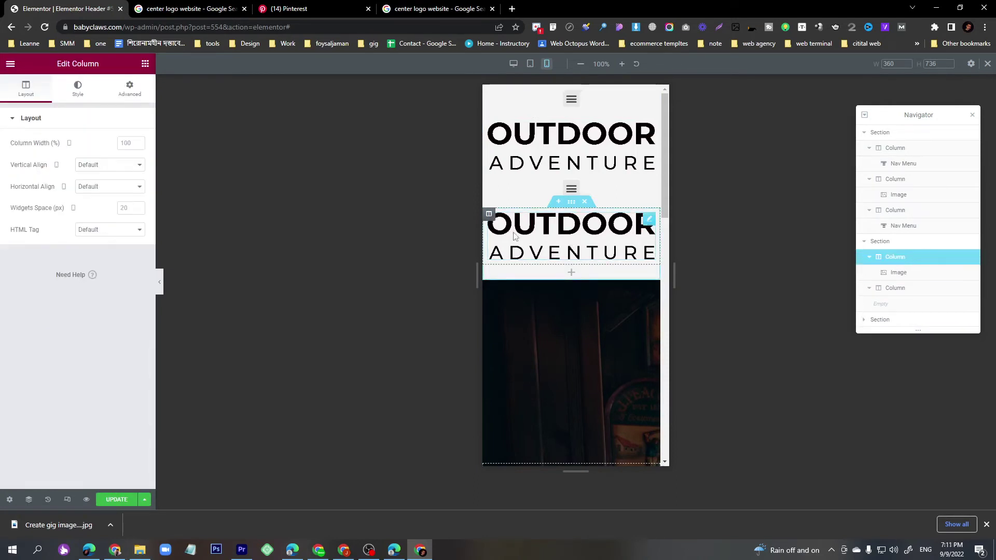
click(585, 279)
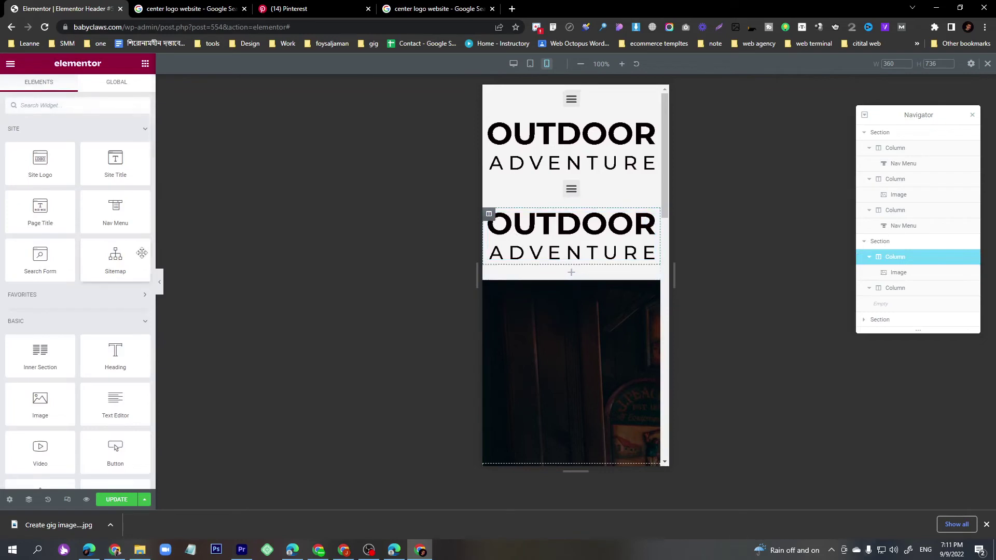
text(nav)
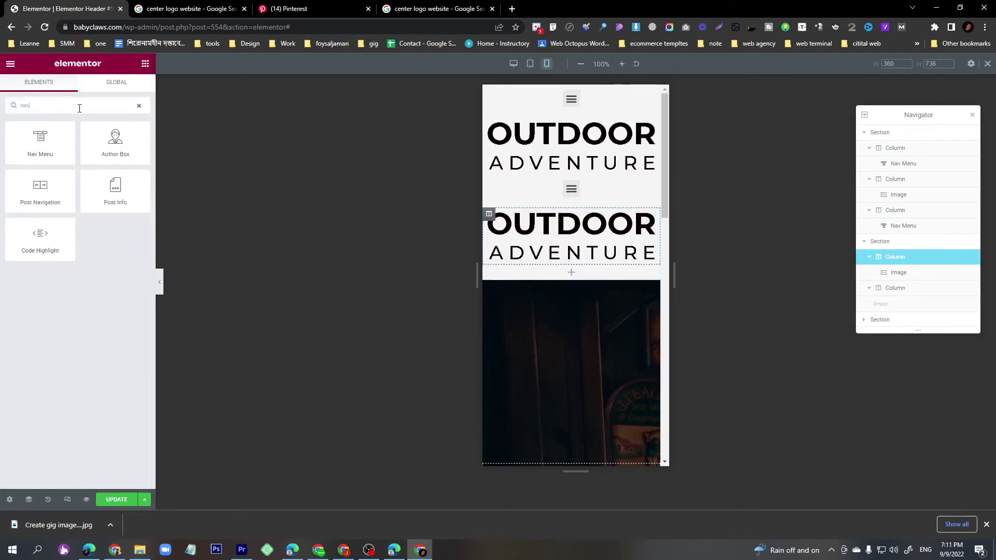
drag(40, 139, 600, 273)
click(98, 144)
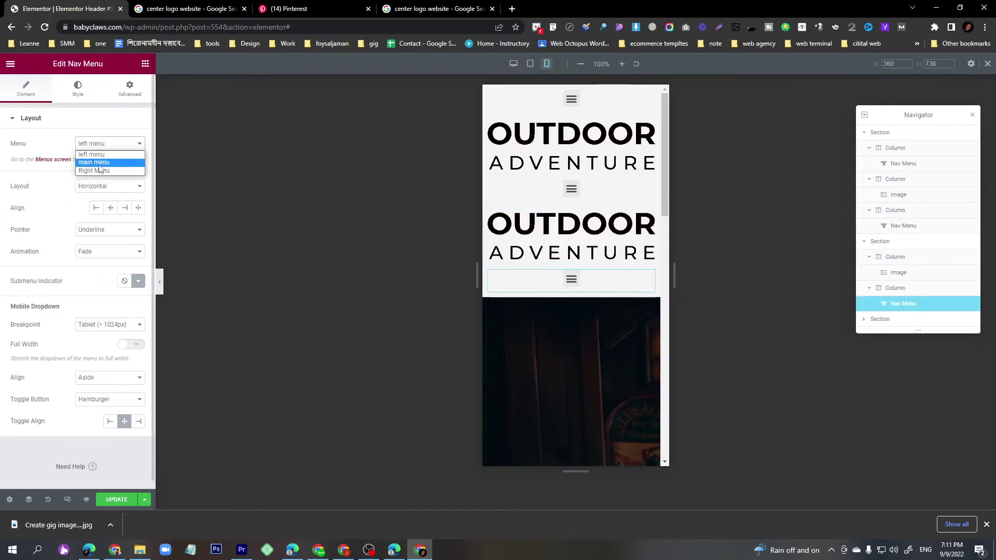
click(100, 168)
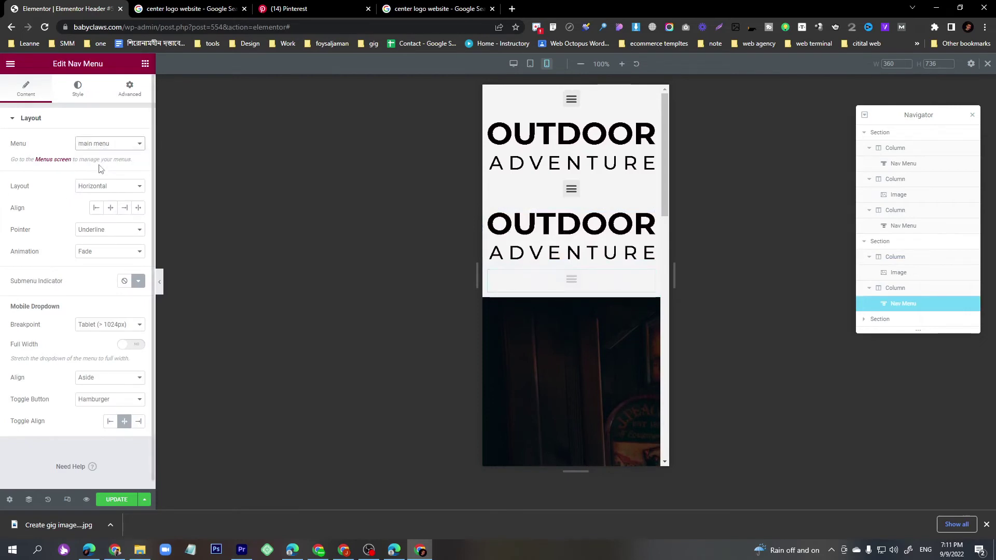
click(571, 279)
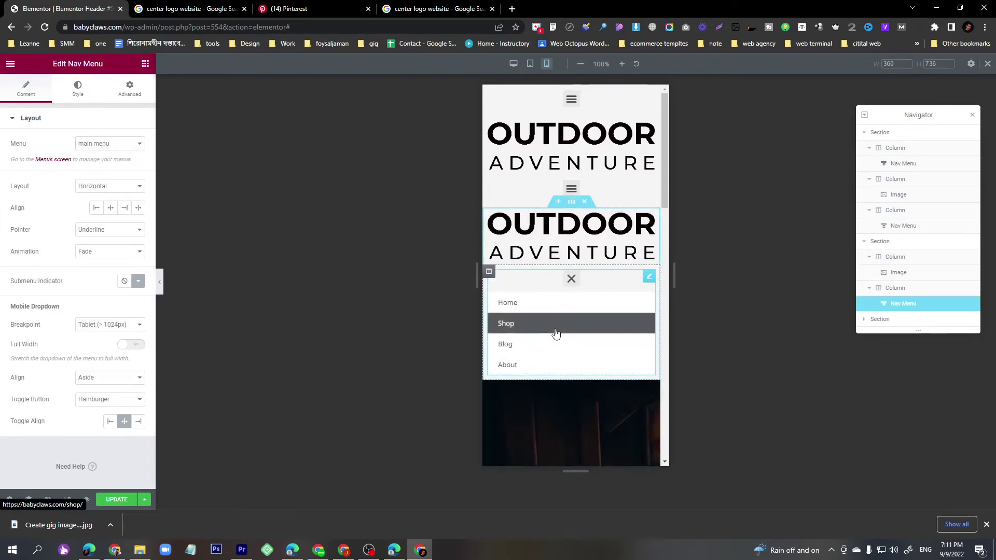
Set the mobile width of the duplicated section's logo column and menu column to 50% each.
click(490, 214)
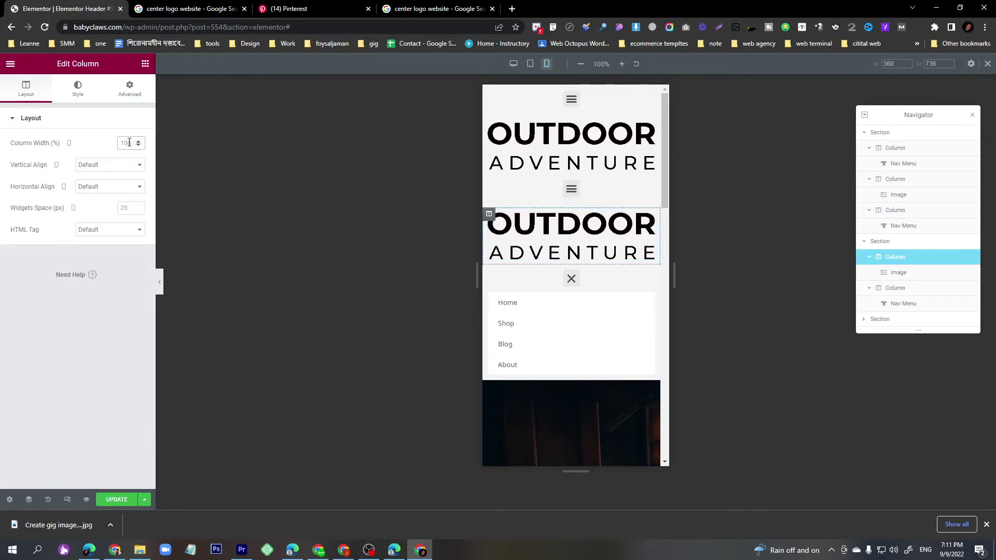
text(50)
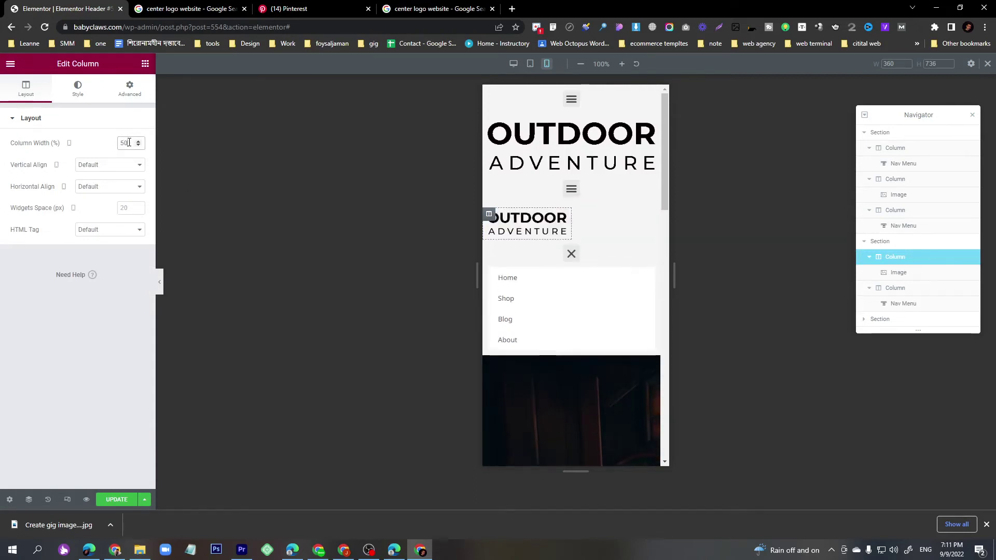
click(572, 253)
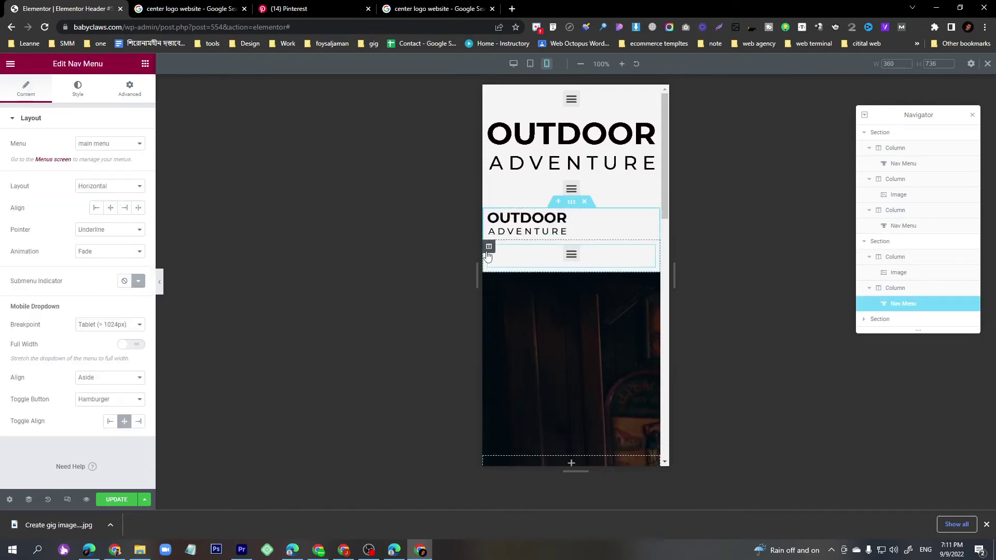
click(490, 248)
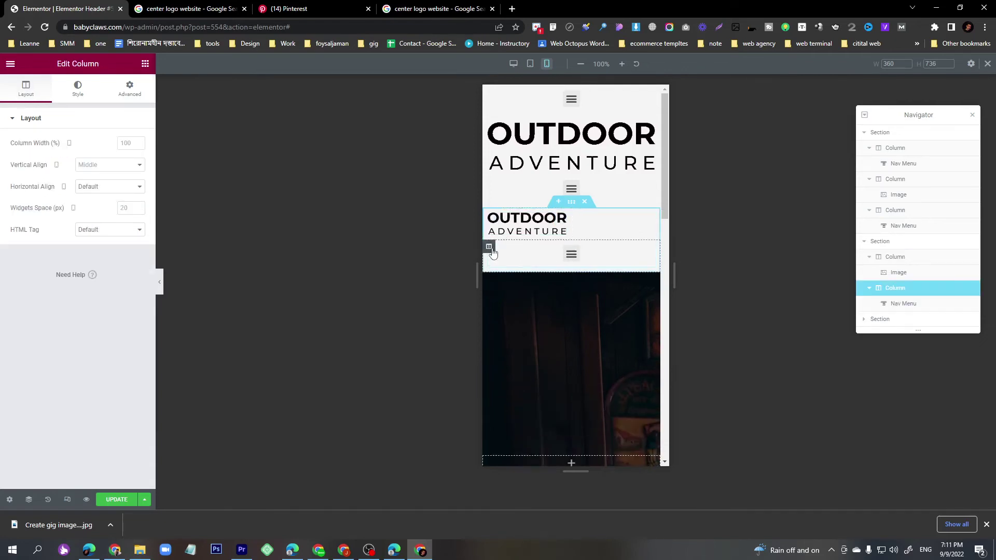
click(122, 143)
text(50)
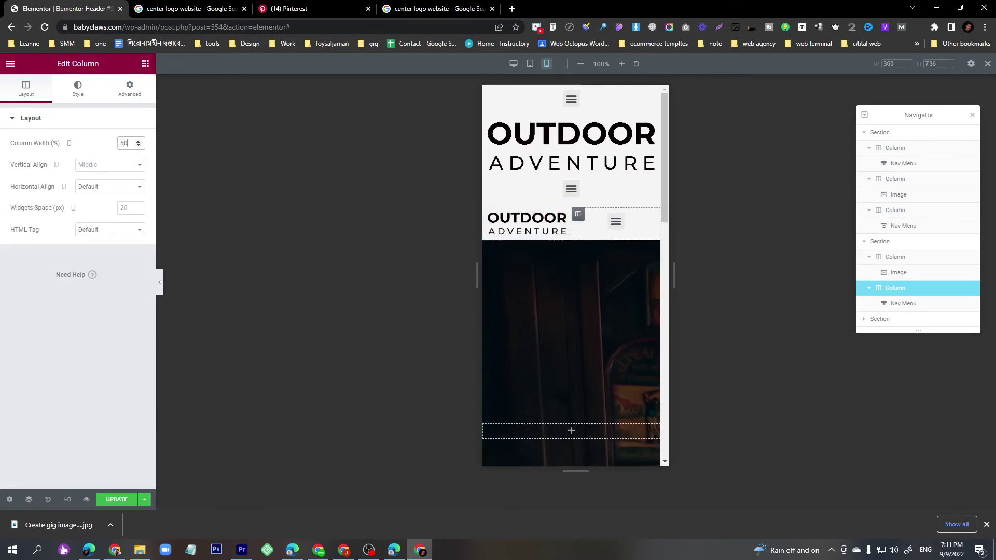
Set the mobile vertical alignment of the duplicated section's menu column to Middle.
click(579, 219)
click(108, 164)
click(99, 196)
Enable Full Width for the main menu's mobile dropdown, then test it by expanding and collapsing the menu.
click(649, 222)
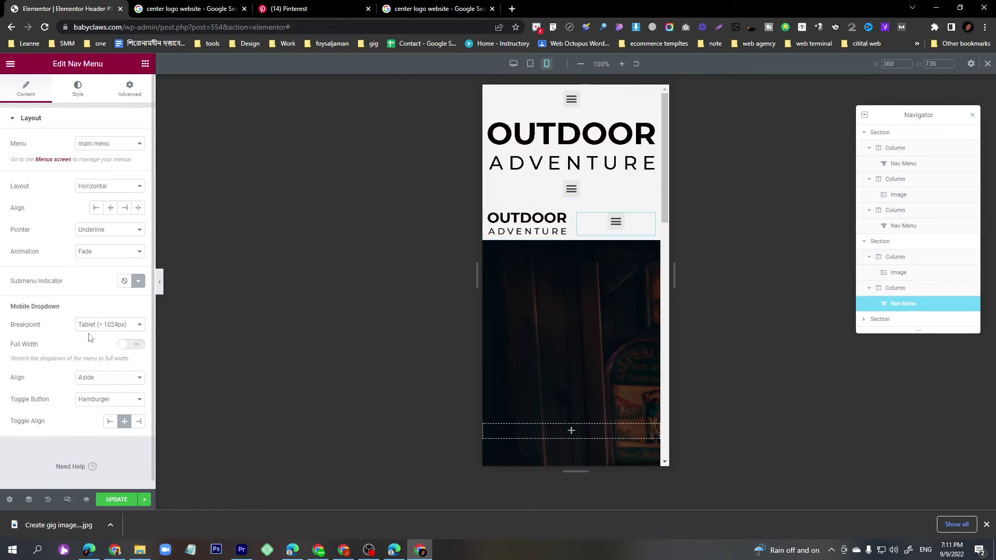
click(129, 344)
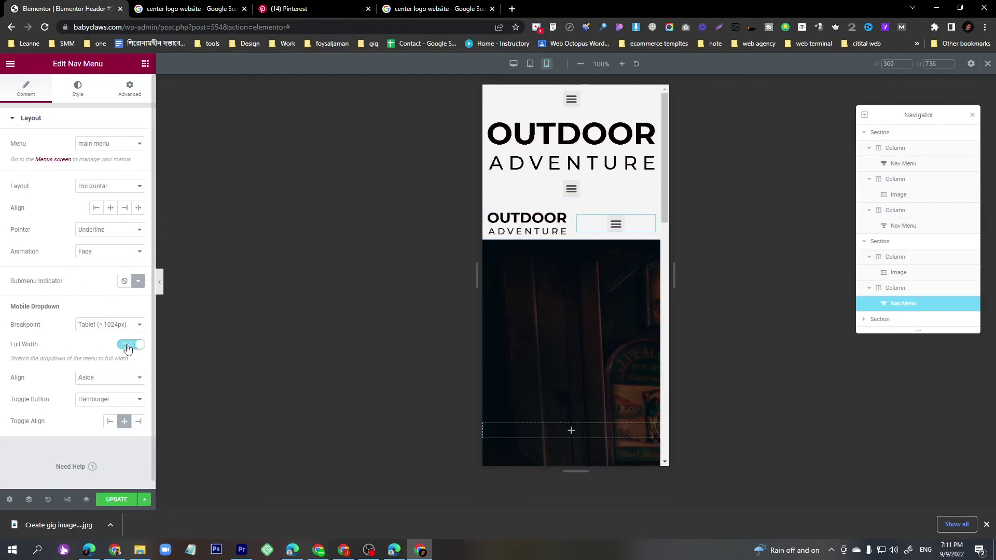
click(619, 226)
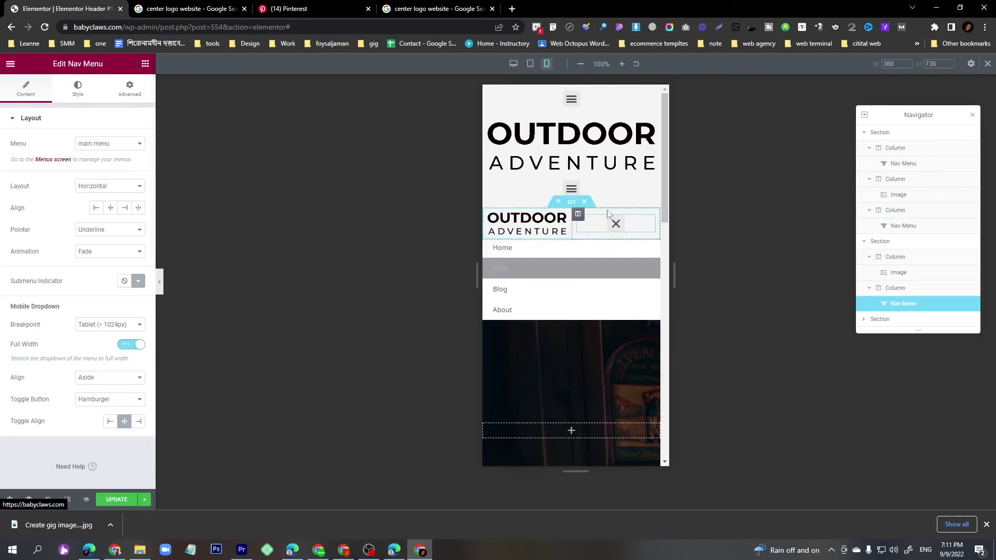
click(620, 226)
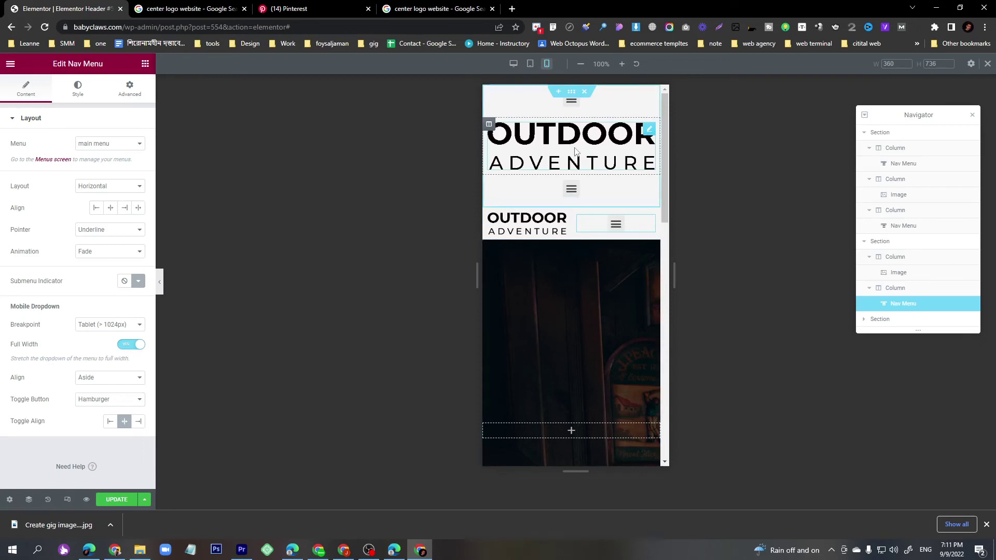
Hide the three-column header section with the centered logo on mobile.
click(572, 93)
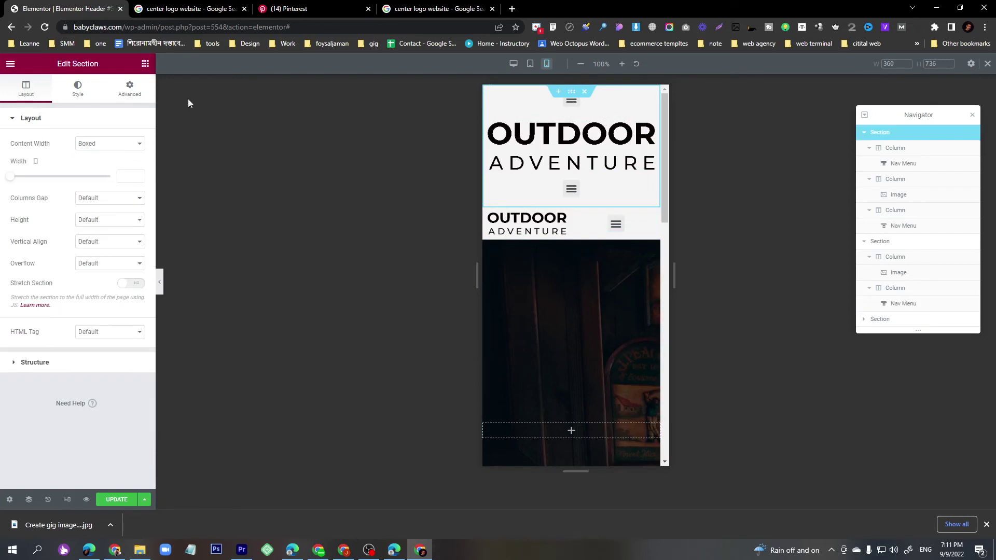
click(130, 88)
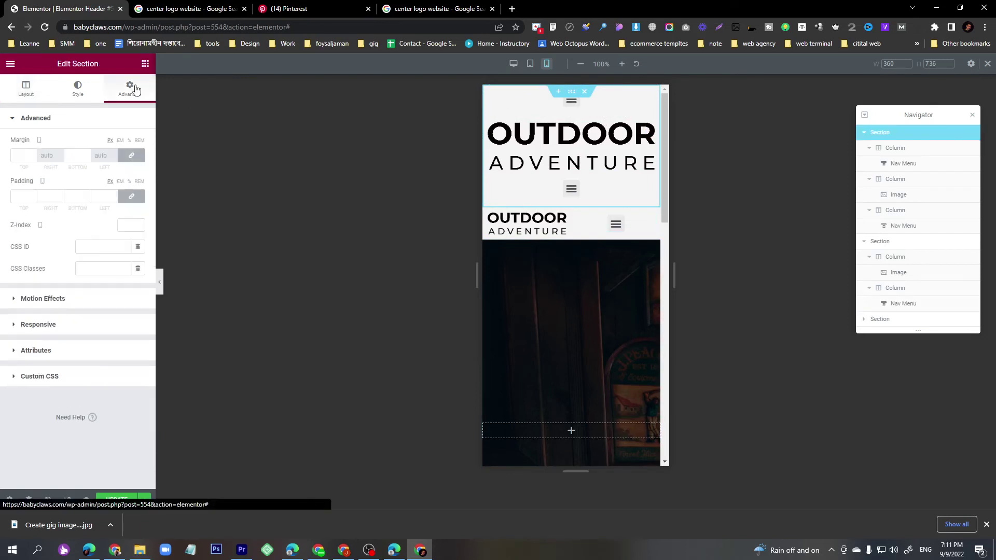
click(47, 325)
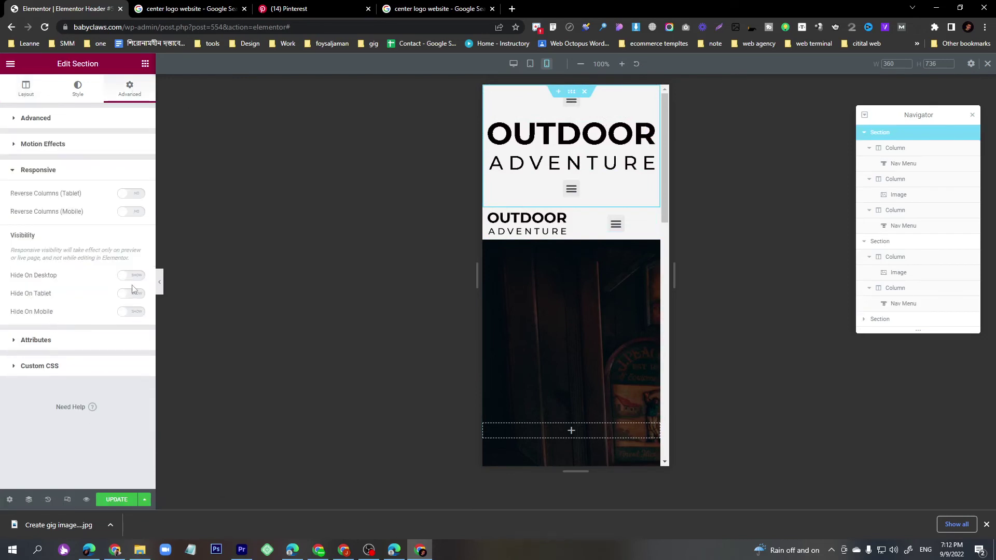
click(135, 312)
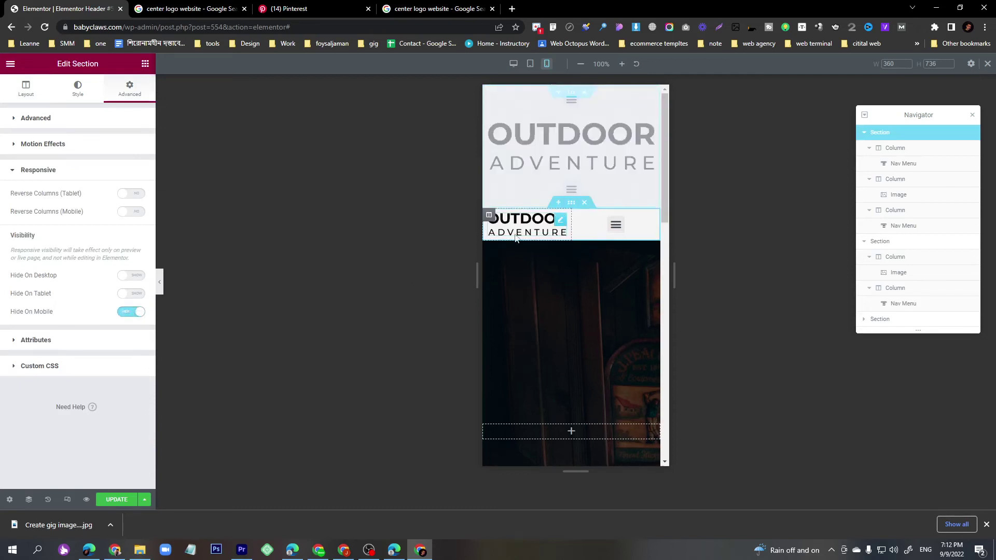
Hide the two-column logo-and-menu section on desktop and tablet, and update the header template.
click(571, 202)
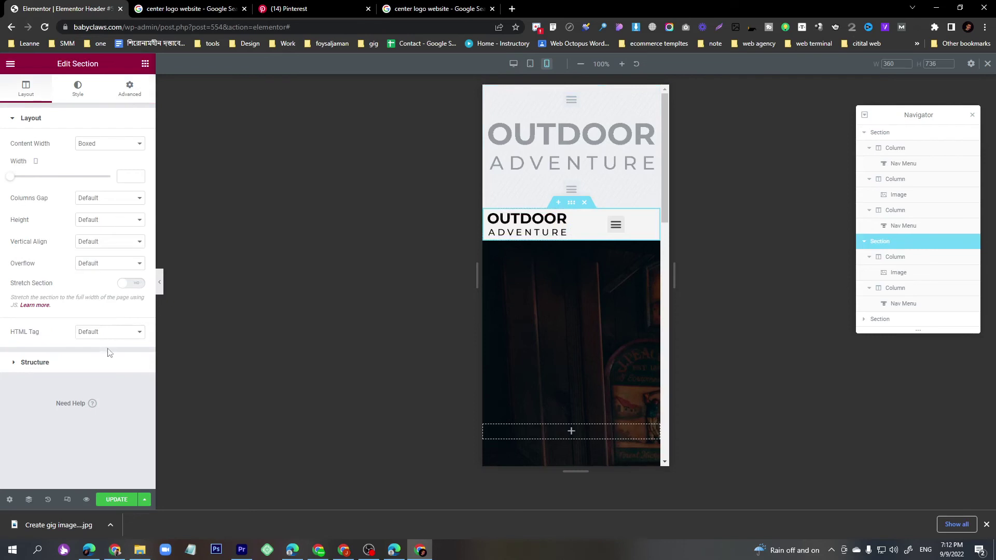
click(118, 98)
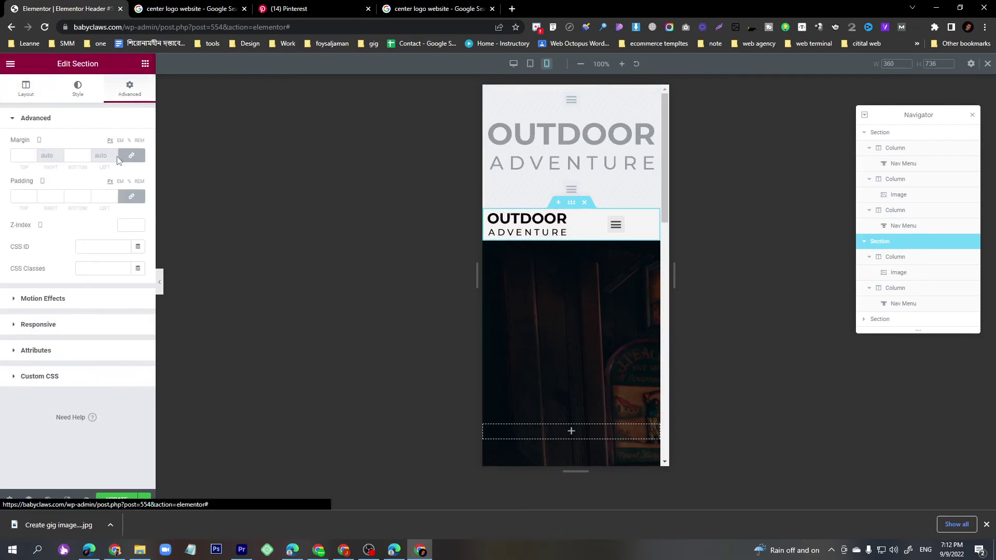
click(69, 332)
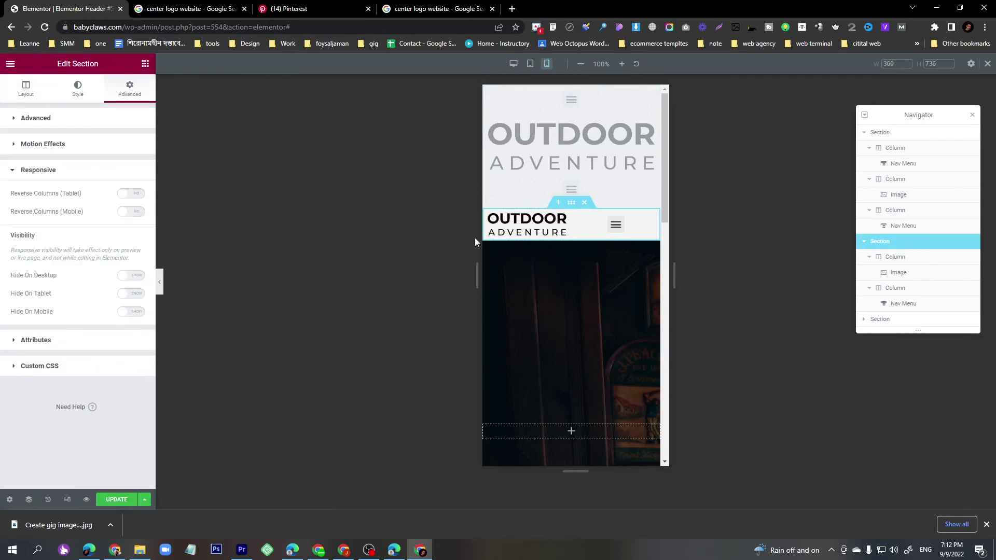
click(133, 278)
click(129, 295)
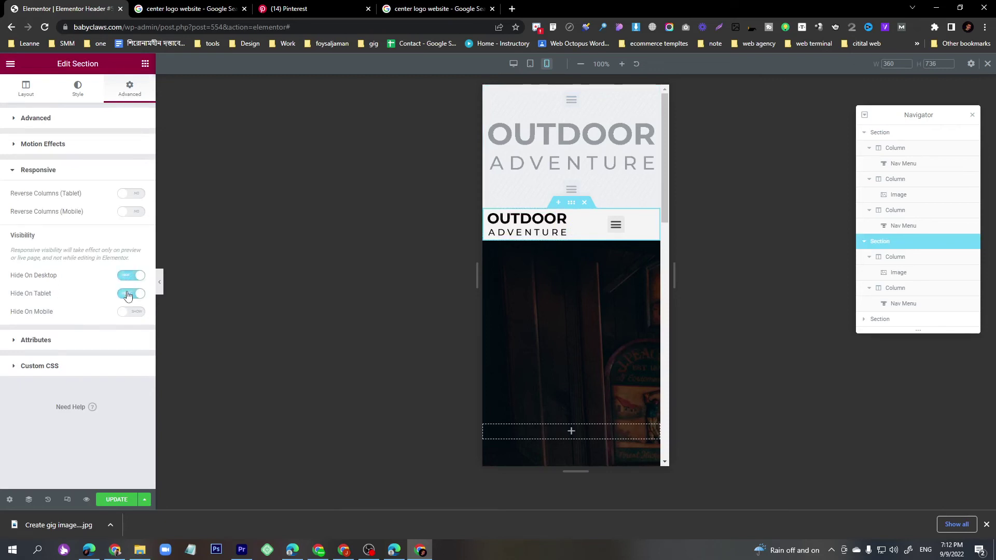
click(118, 500)
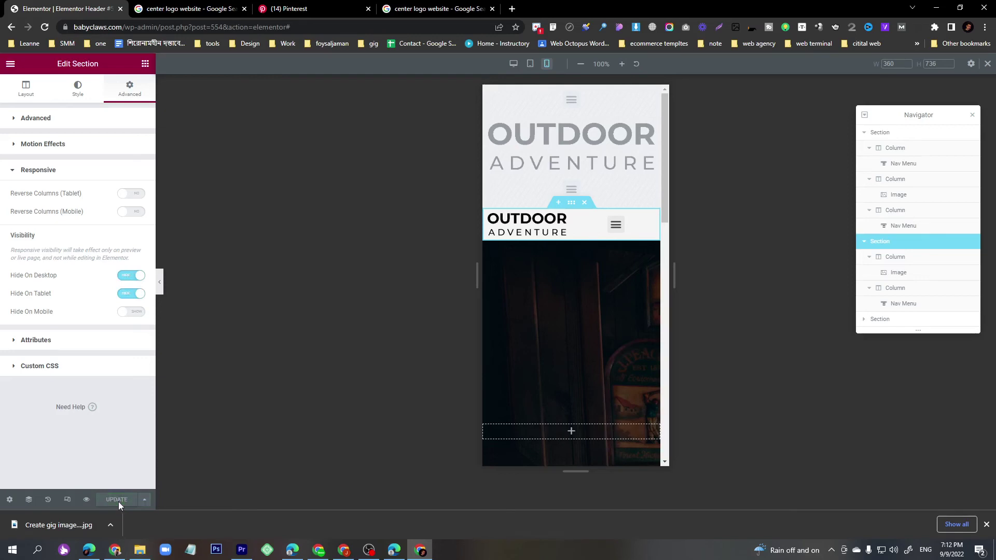
Compare the header in the desktop and mobile previews, ending in the desktop view.
click(514, 64)
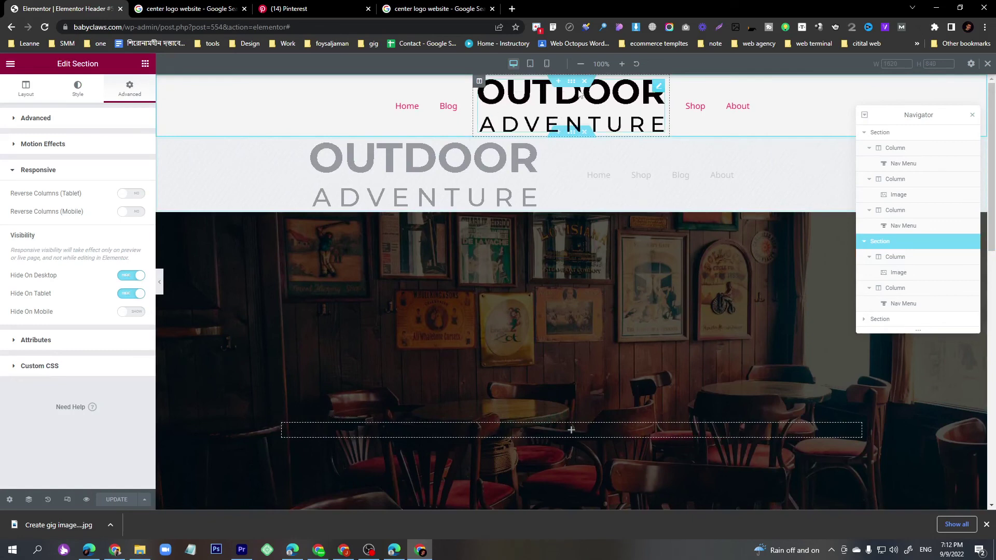
click(546, 64)
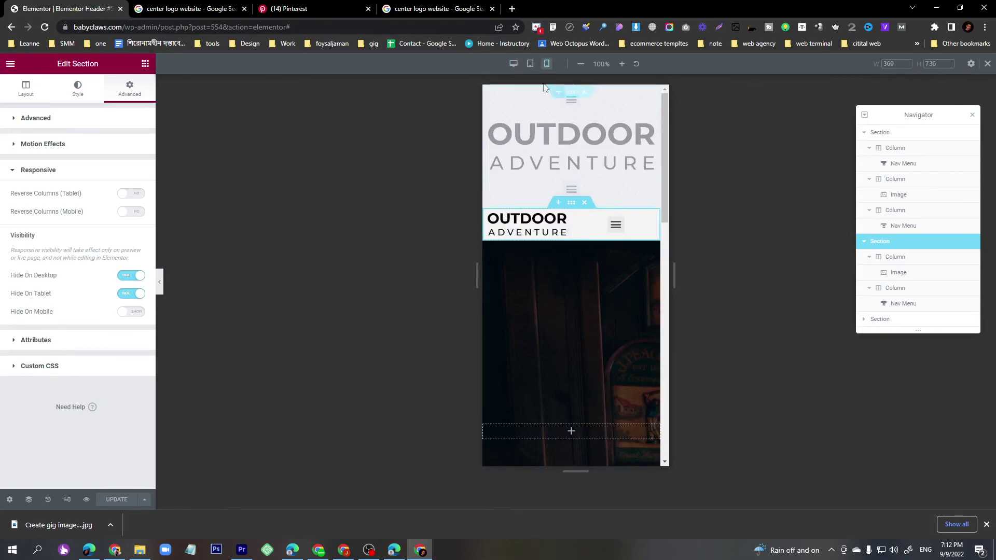
click(514, 68)
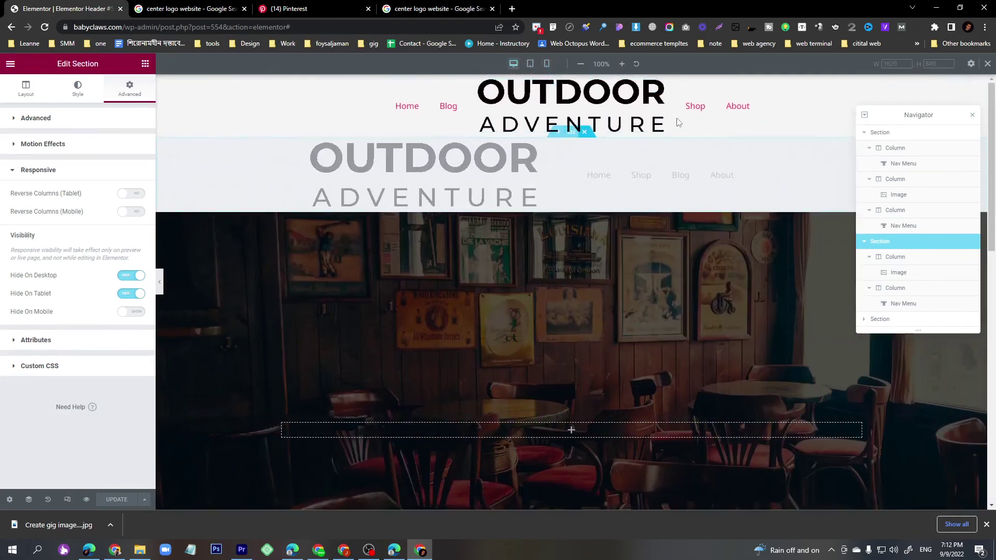